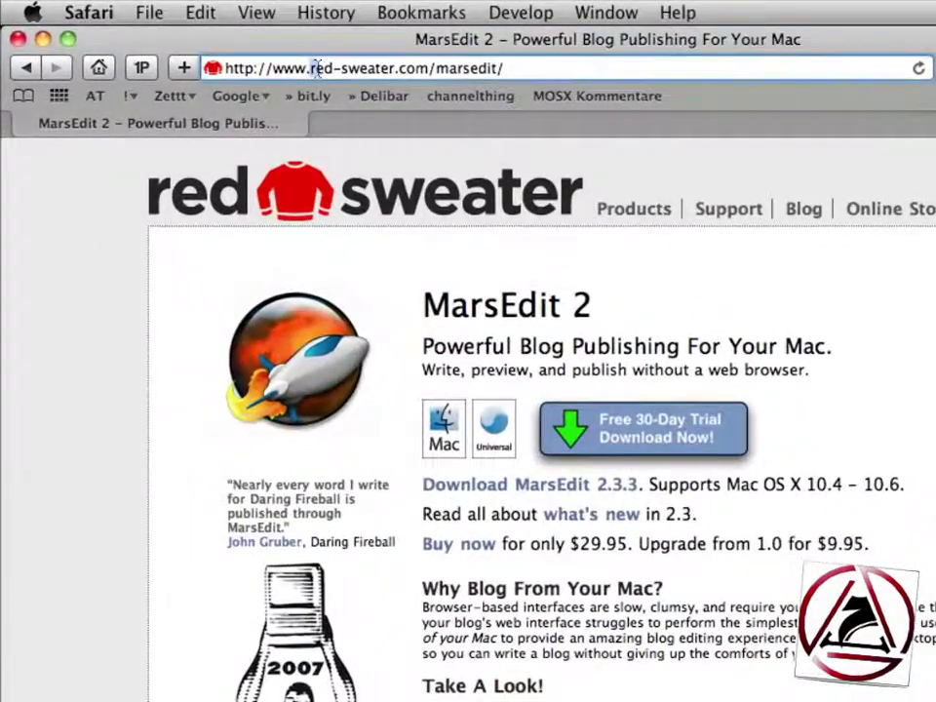
{"action": "left_click_drag", "start_coordinate": [310, 68], "coordinate": [517, 68]}
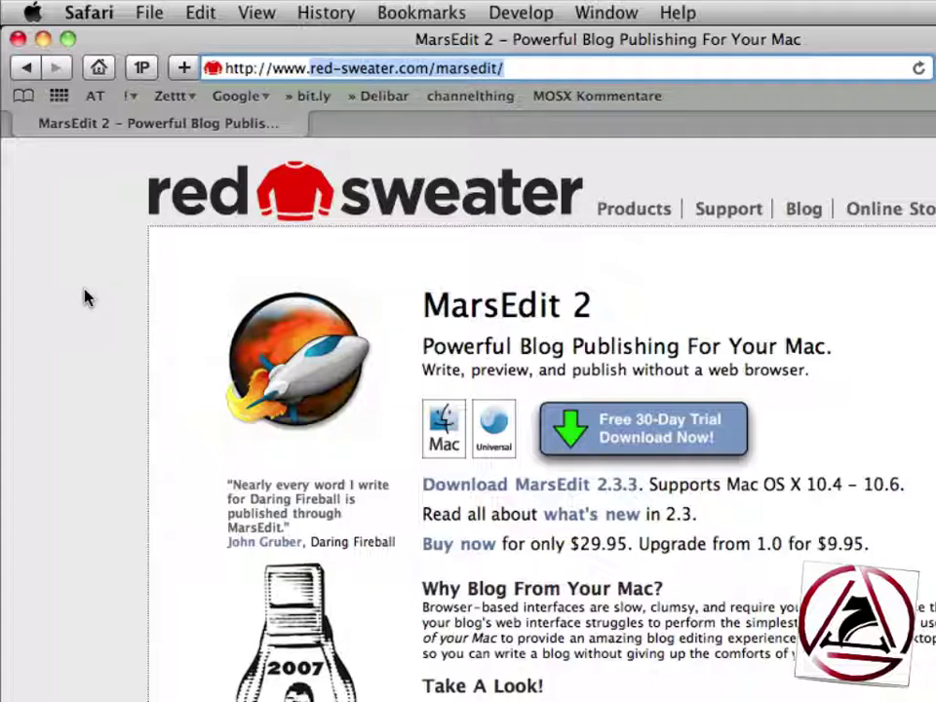
{"action": "key", "text": "super"}
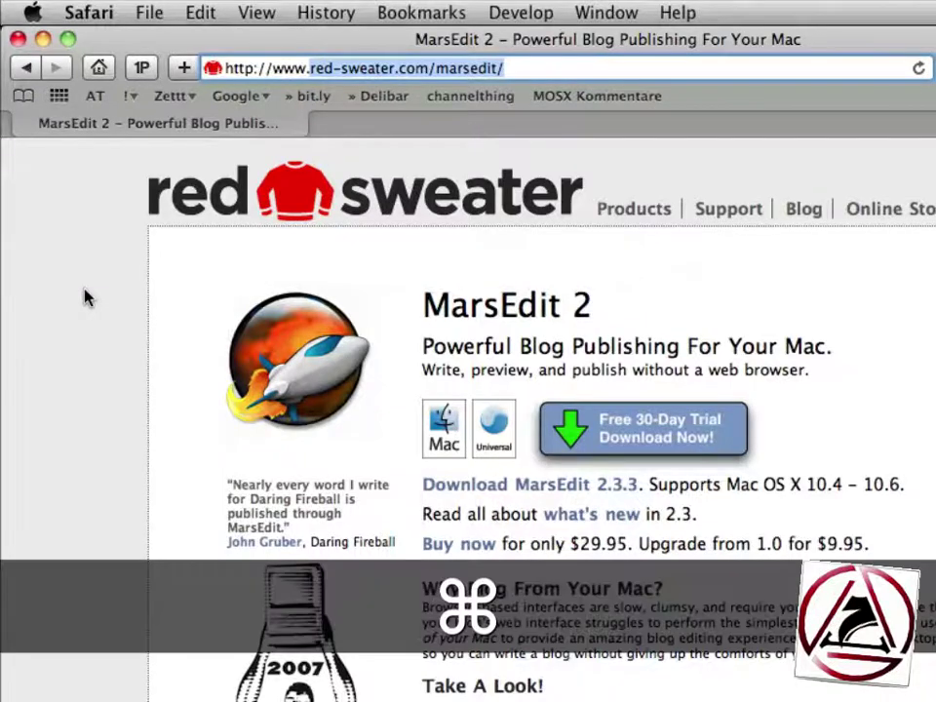
{"action": "key", "text": "super+h"}
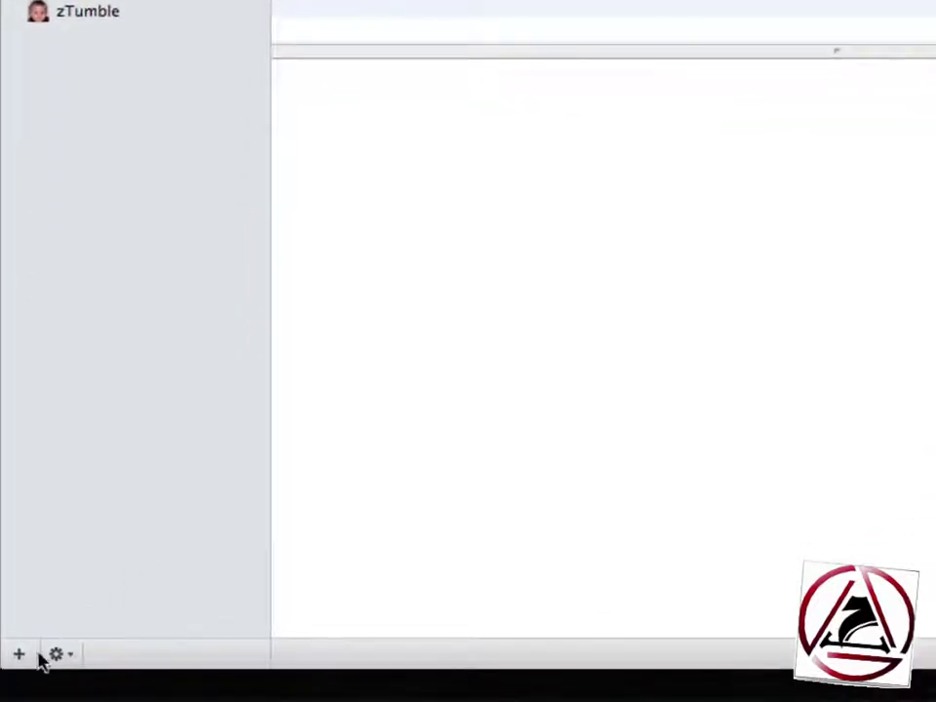
{"action": "left_click", "coordinate": [19, 653]}
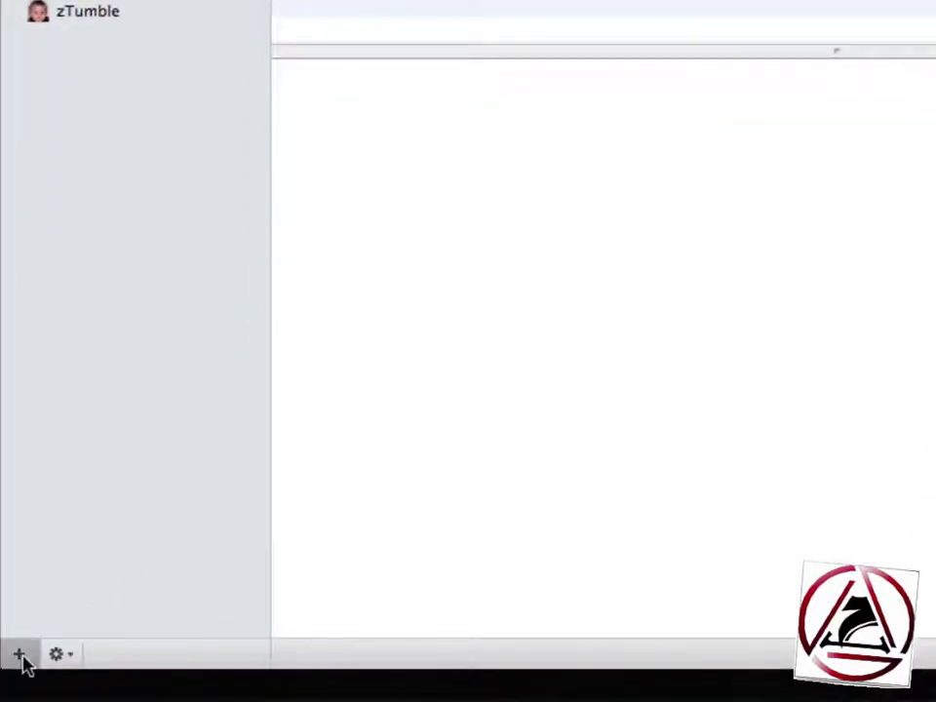
{"action": "key", "text": "shift+Tab"}
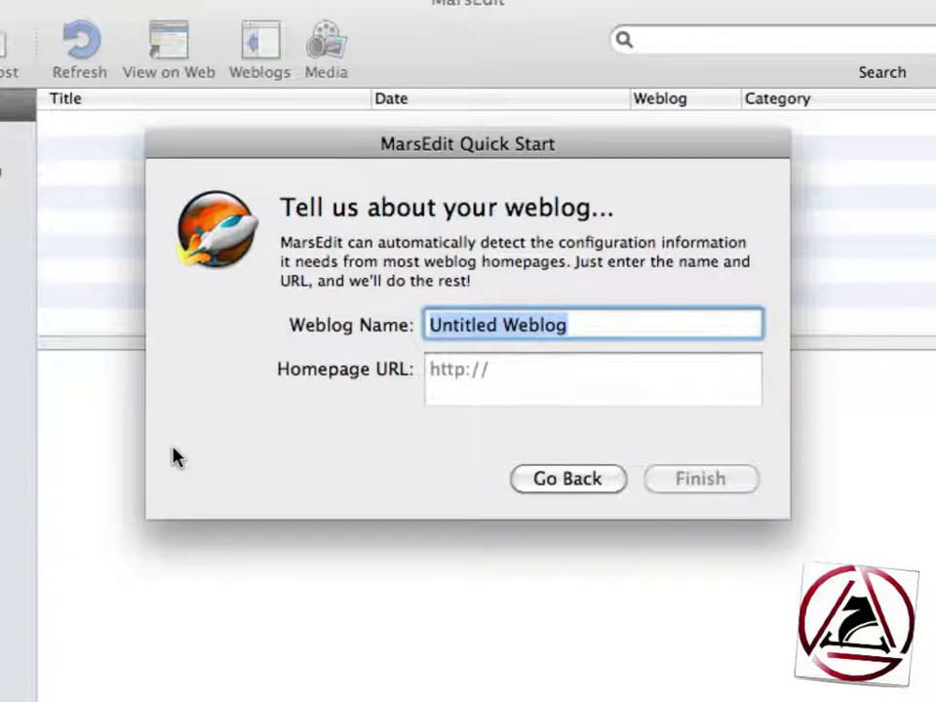
{"action": "type", "text": "z.de"}
{"action": "key", "text": "Tab"}
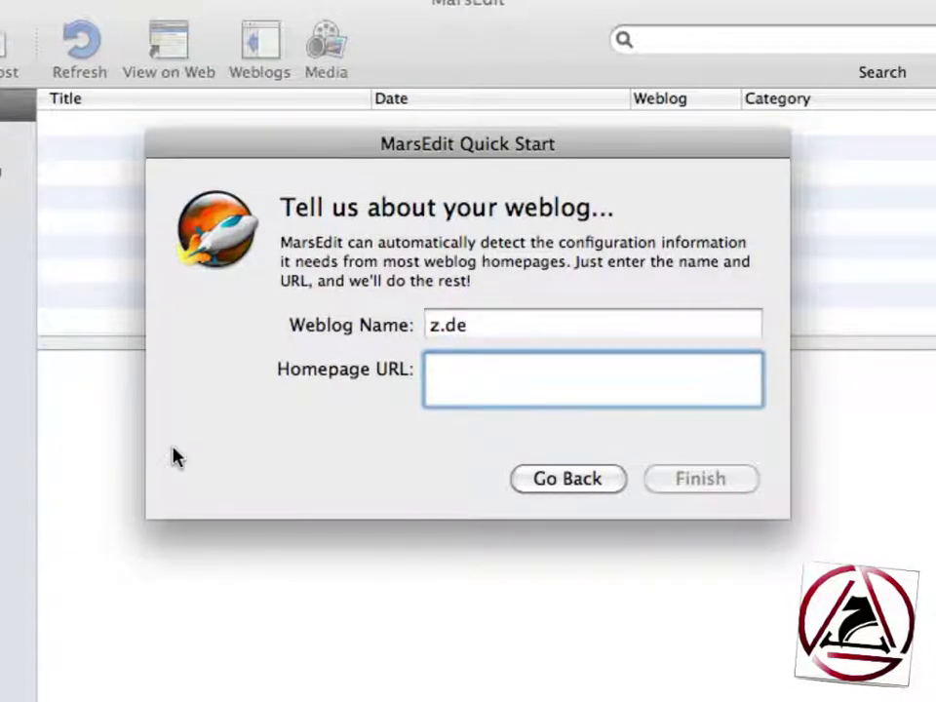
{"action": "type", "text": "http://w"}
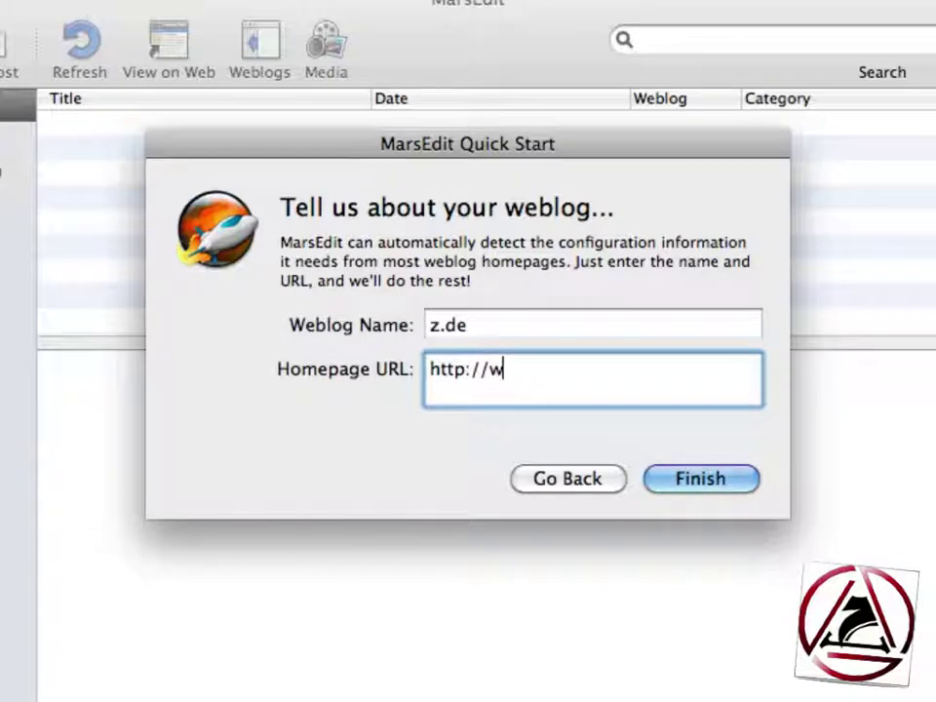
{"action": "type", "text": "ww.zettt.de"}
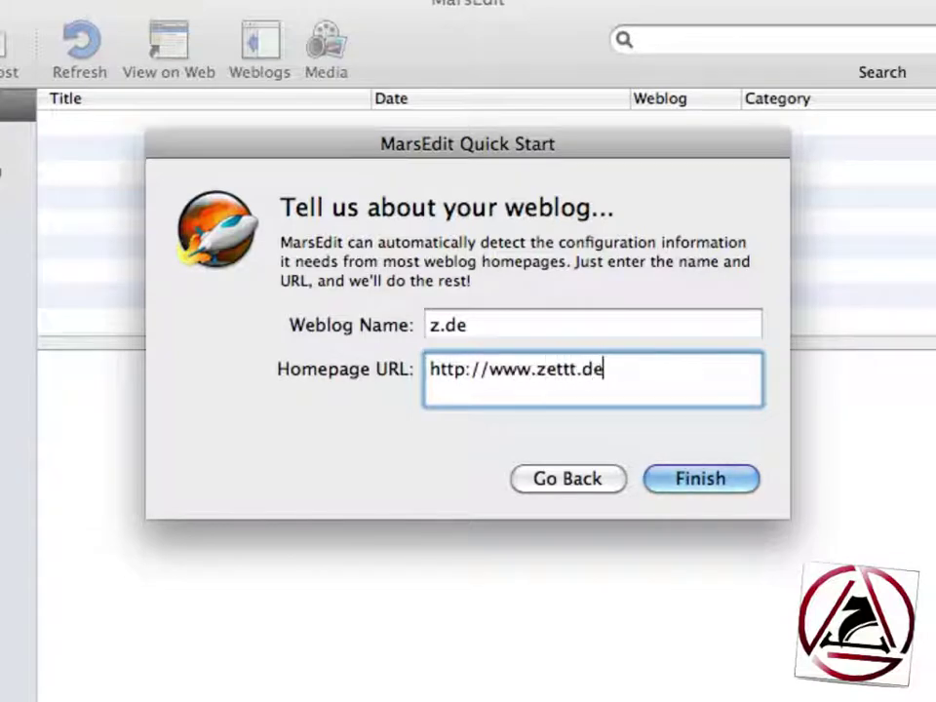
{"action": "key", "text": "Return"}
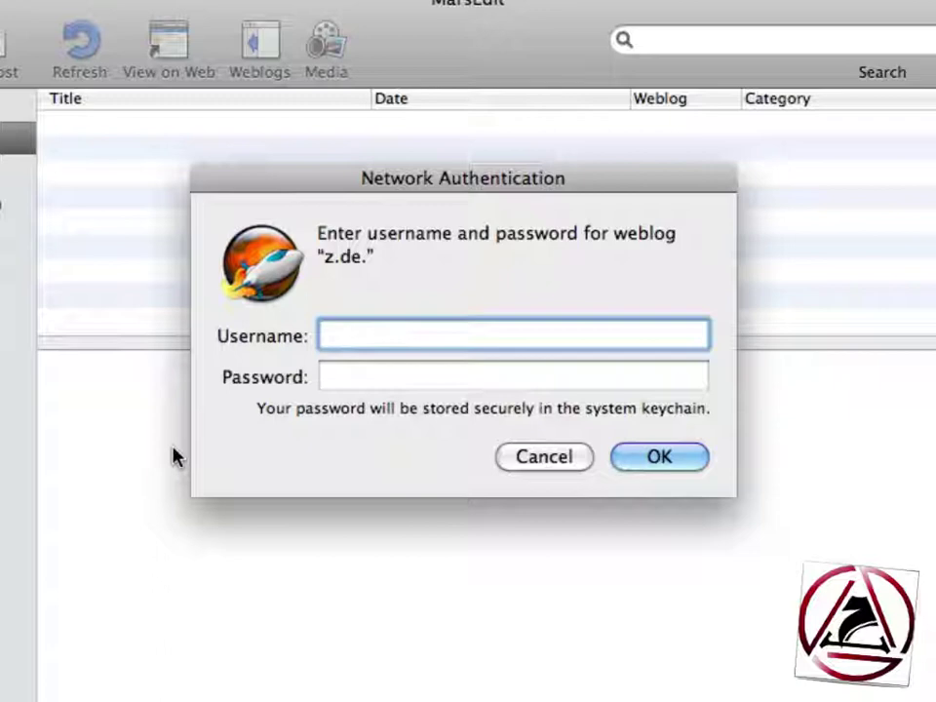
- Sign in with the blog account's username and password to download its recent posts
{"action": "type", "text": "Zettt"}
{"action": "key", "text": "Tab"}
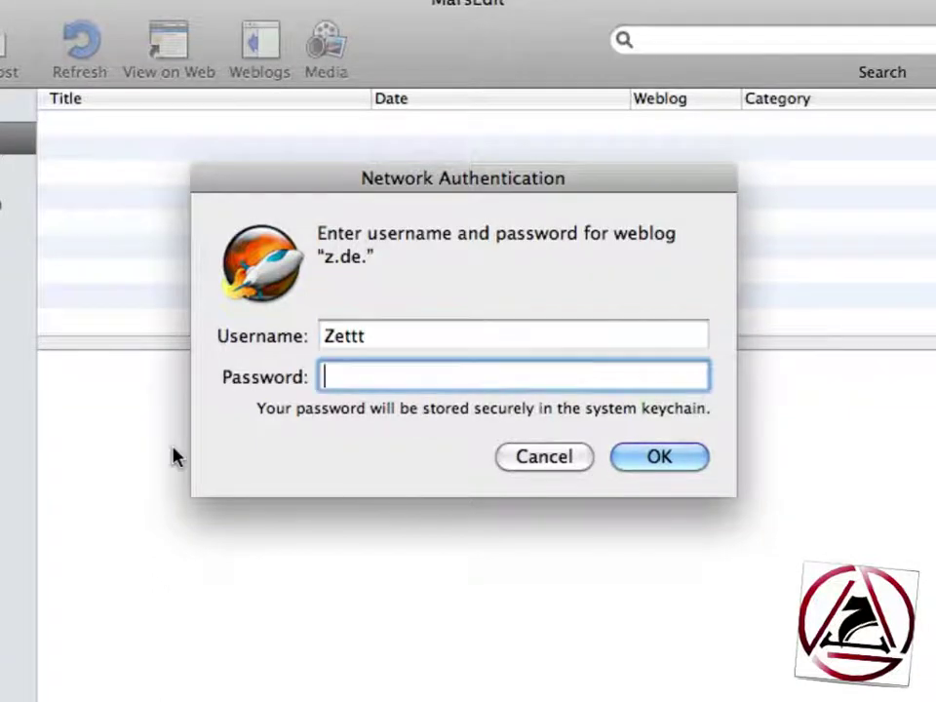
{"action": "type", "text": "••••••"}
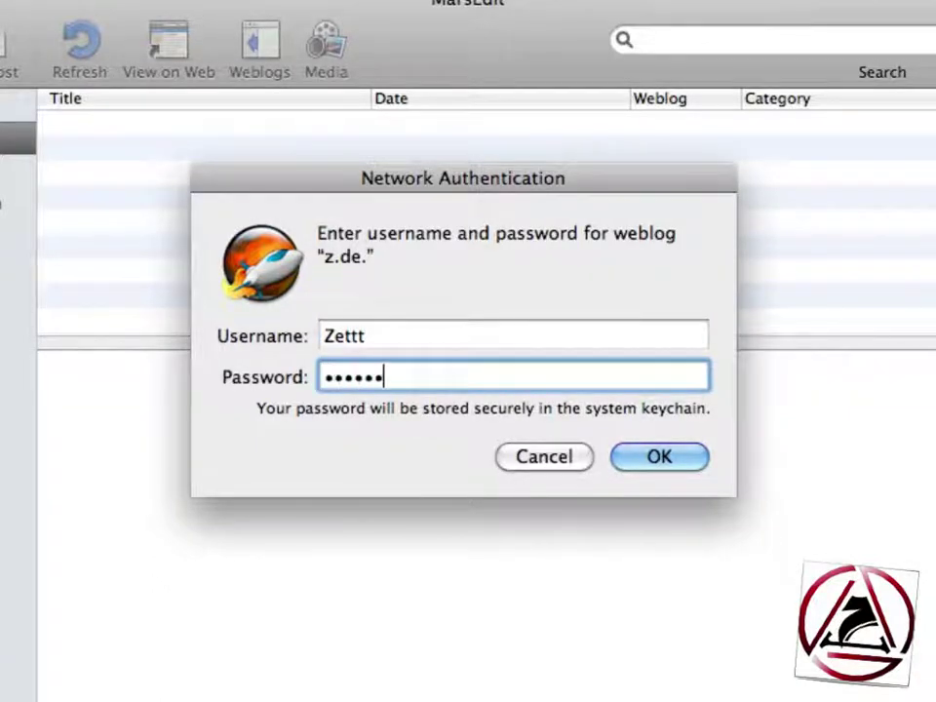
{"action": "key", "text": "Return"}
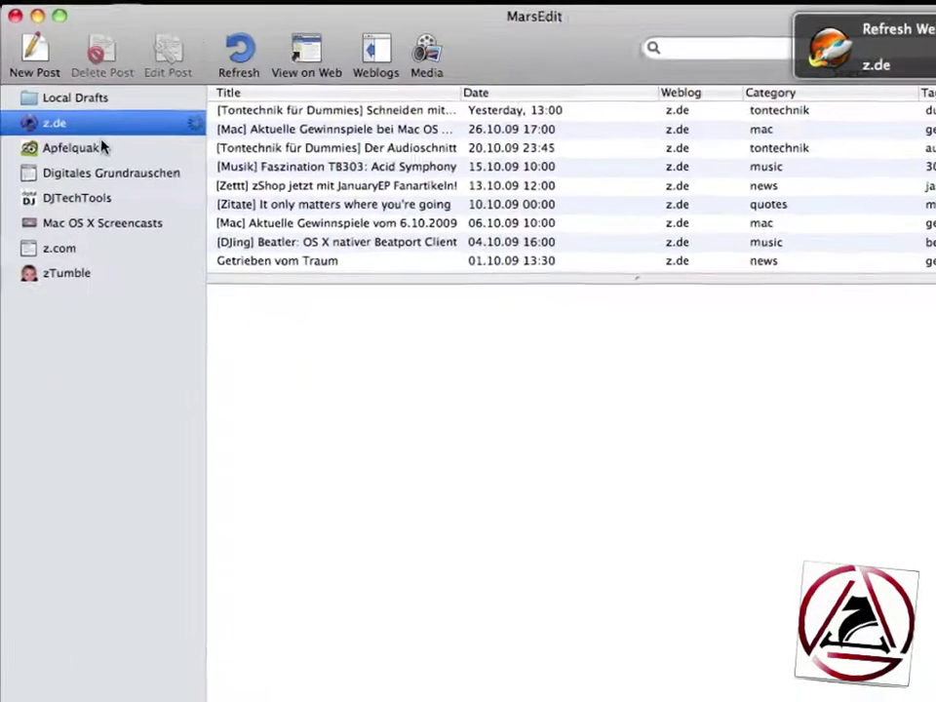
- Open z.de's settings and inspect the General fields: recent posts count and API endpoint
{"action": "right_click", "coordinate": [84, 131]}
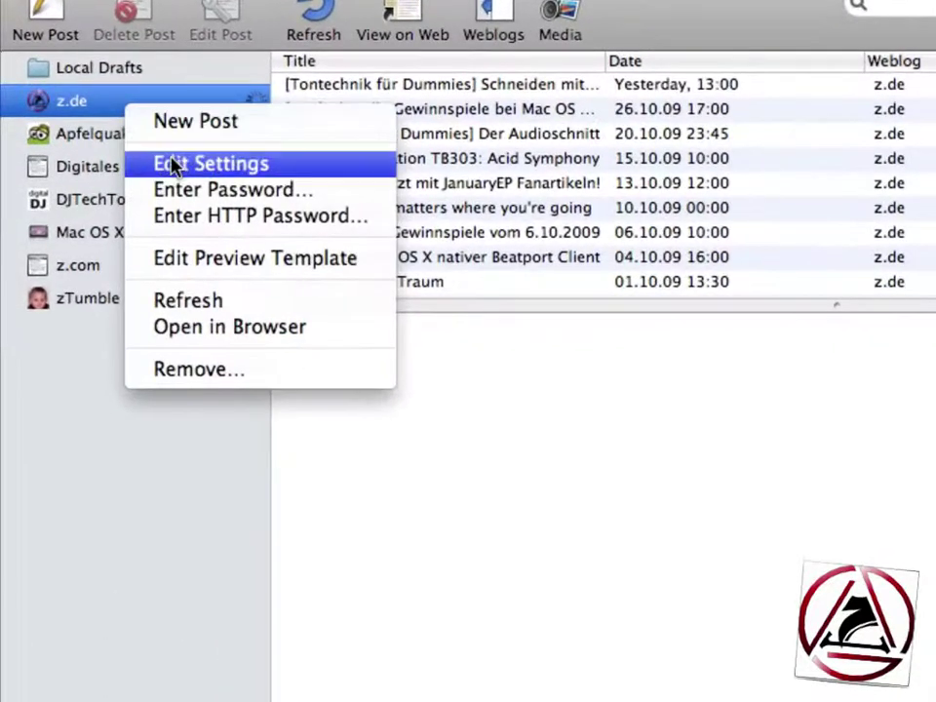
{"action": "left_click", "coordinate": [174, 164]}
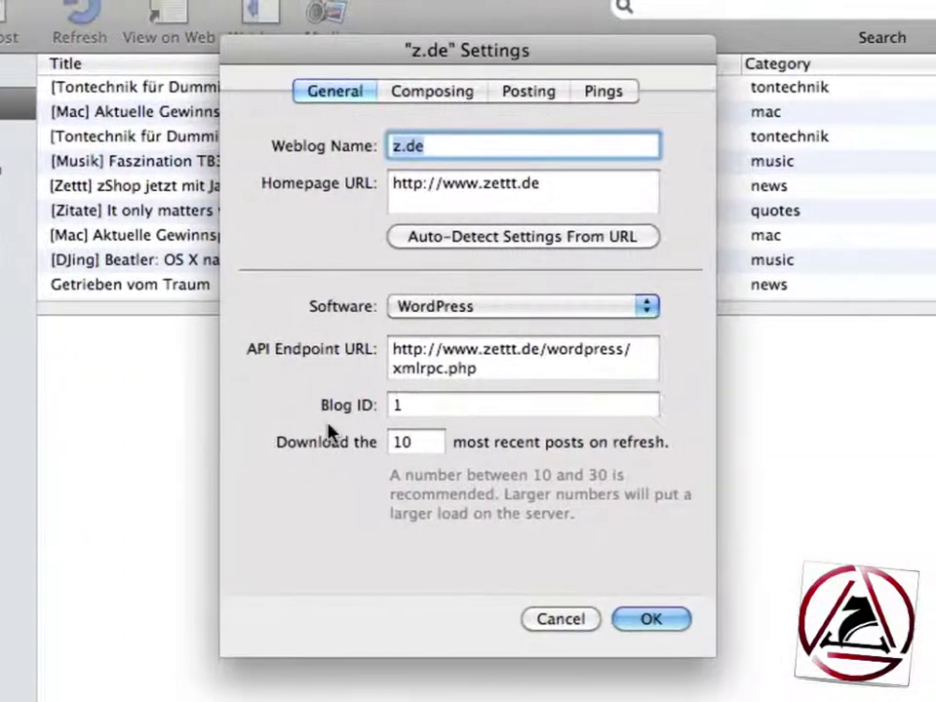
{"action": "double_click", "coordinate": [428, 448]}
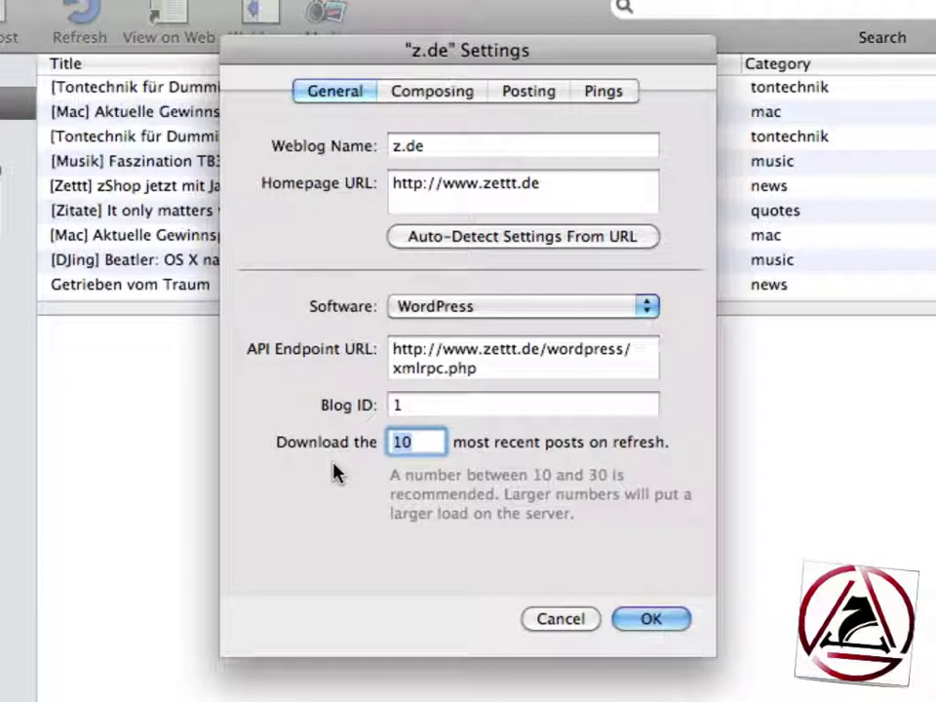
{"action": "left_click_drag", "start_coordinate": [492, 372], "coordinate": [369, 355]}
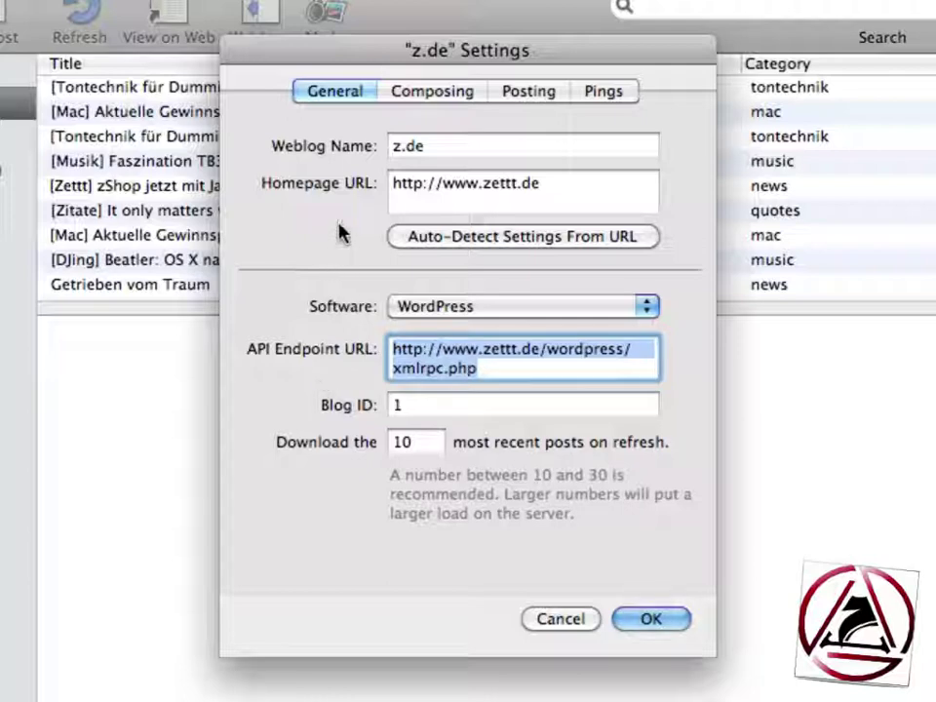
- Review the Composing preview filter, post status, text filter and comments popups without changes
{"action": "left_click", "coordinate": [404, 97]}
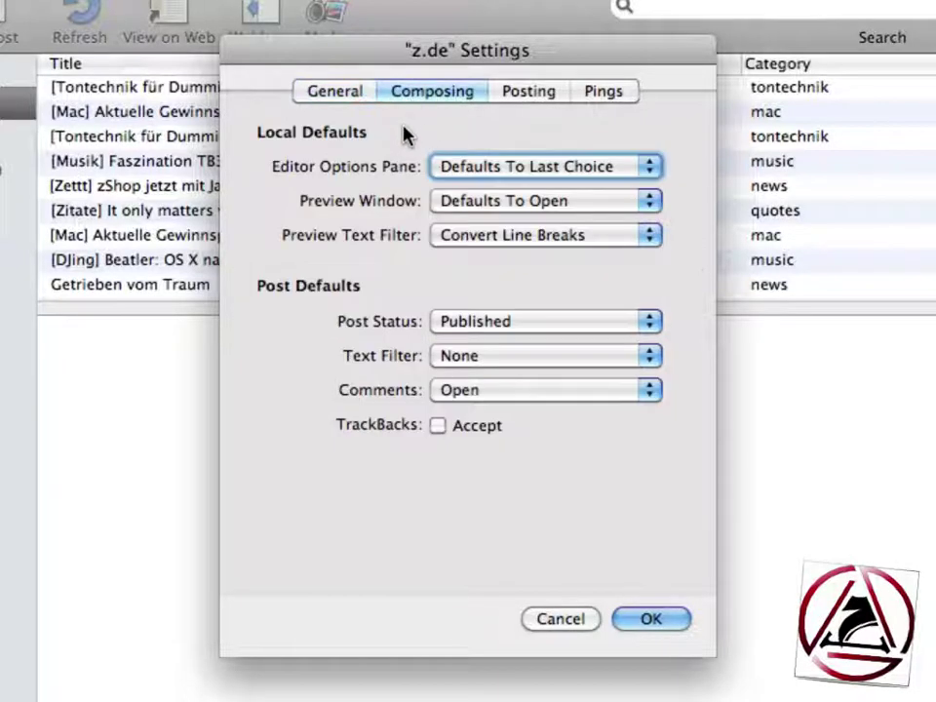
{"action": "left_click", "coordinate": [472, 236]}
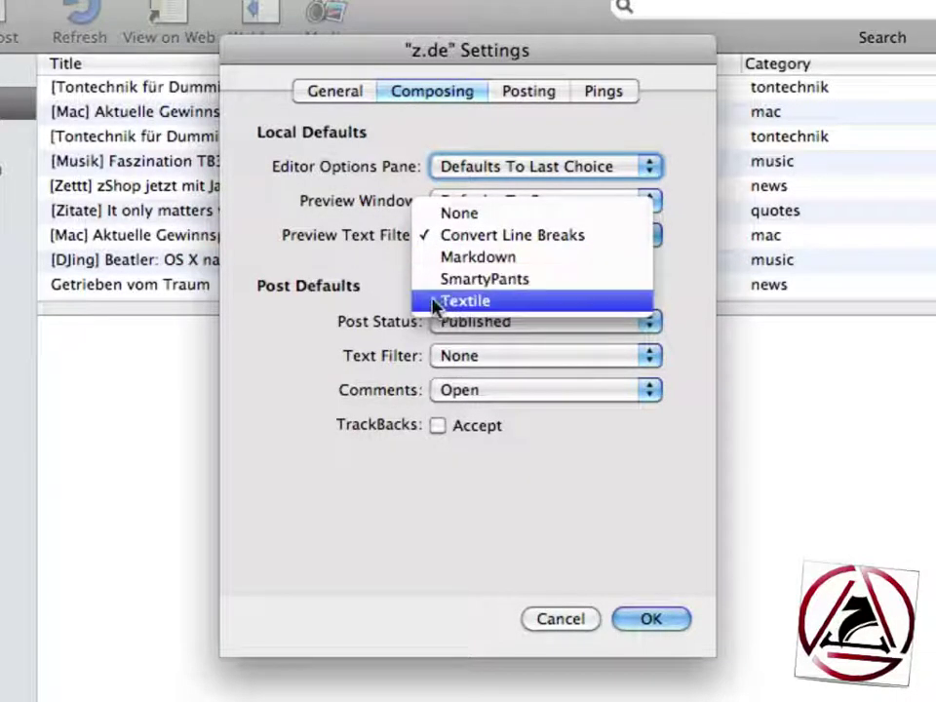
{"action": "left_click", "coordinate": [293, 331]}
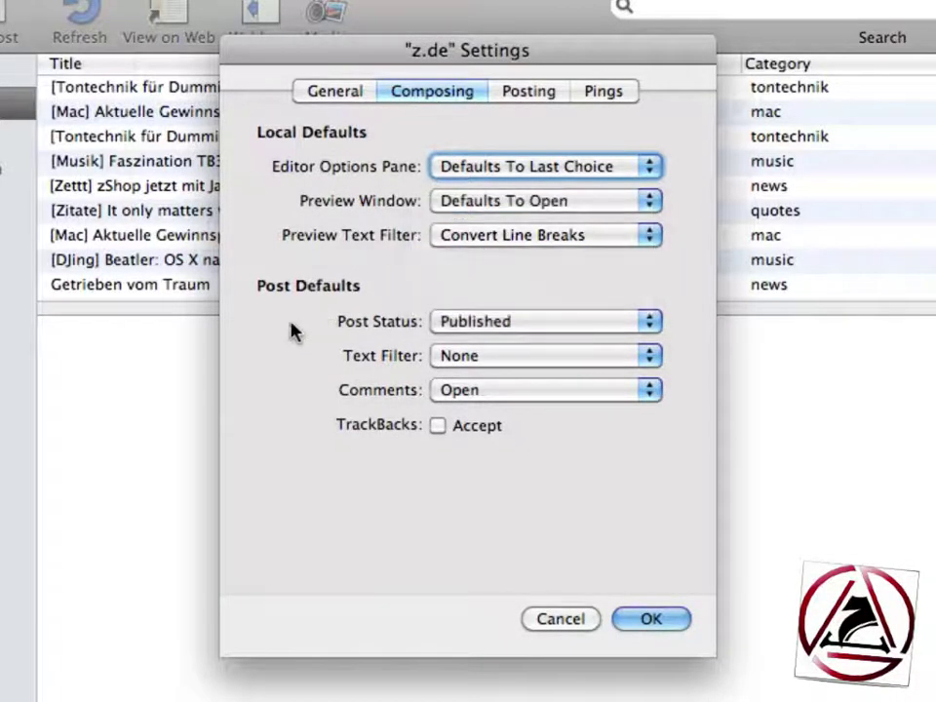
{"action": "left_click", "coordinate": [447, 323]}
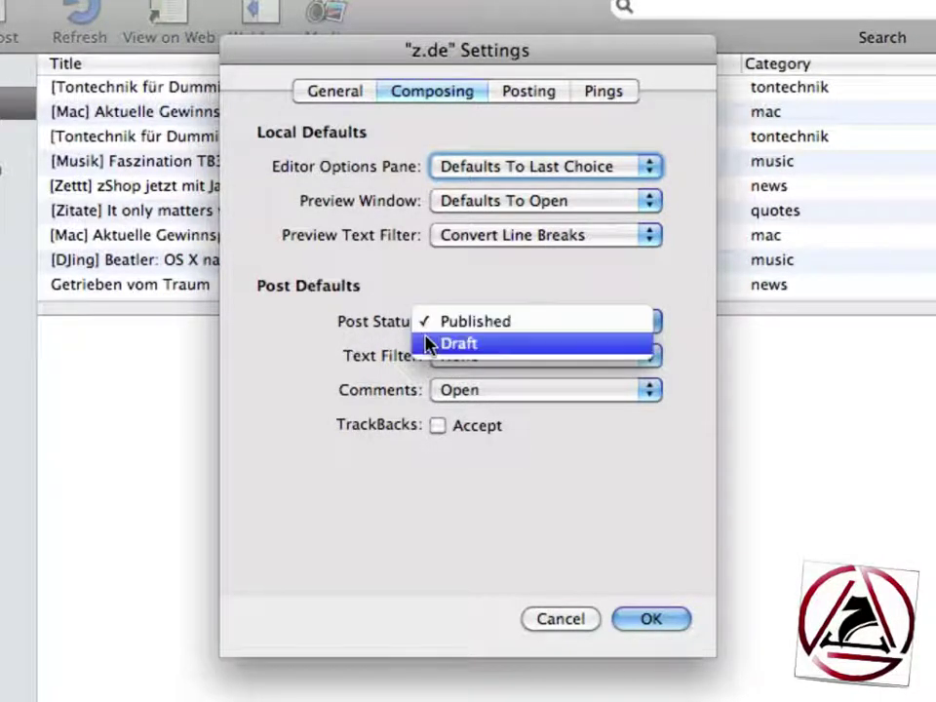
{"action": "left_click", "coordinate": [289, 359]}
{"action": "left_click", "coordinate": [442, 357]}
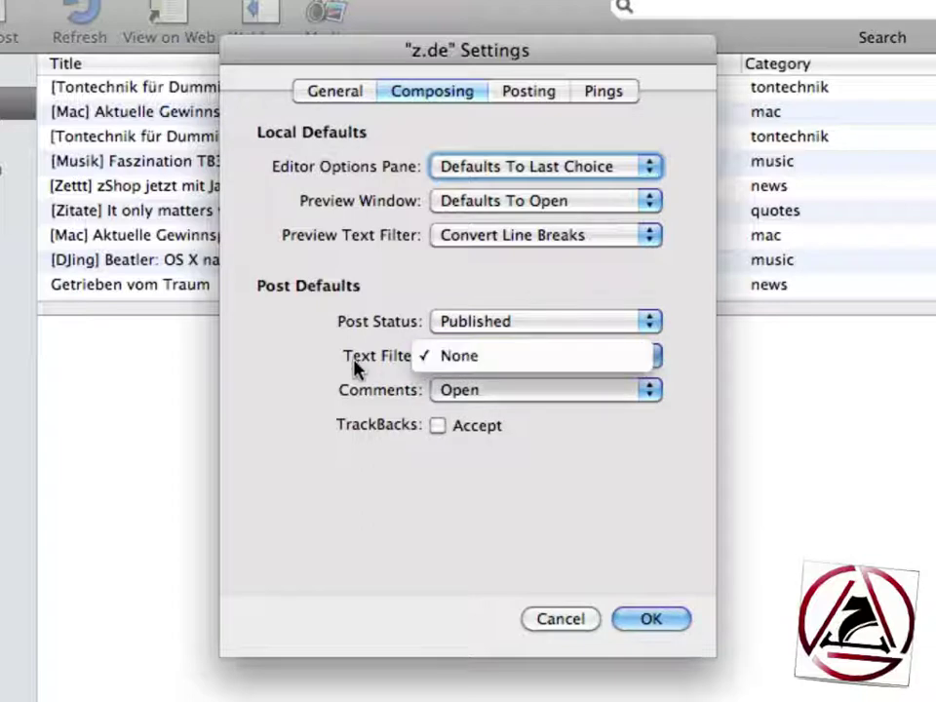
{"action": "left_click", "coordinate": [417, 361]}
{"action": "left_click", "coordinate": [437, 398]}
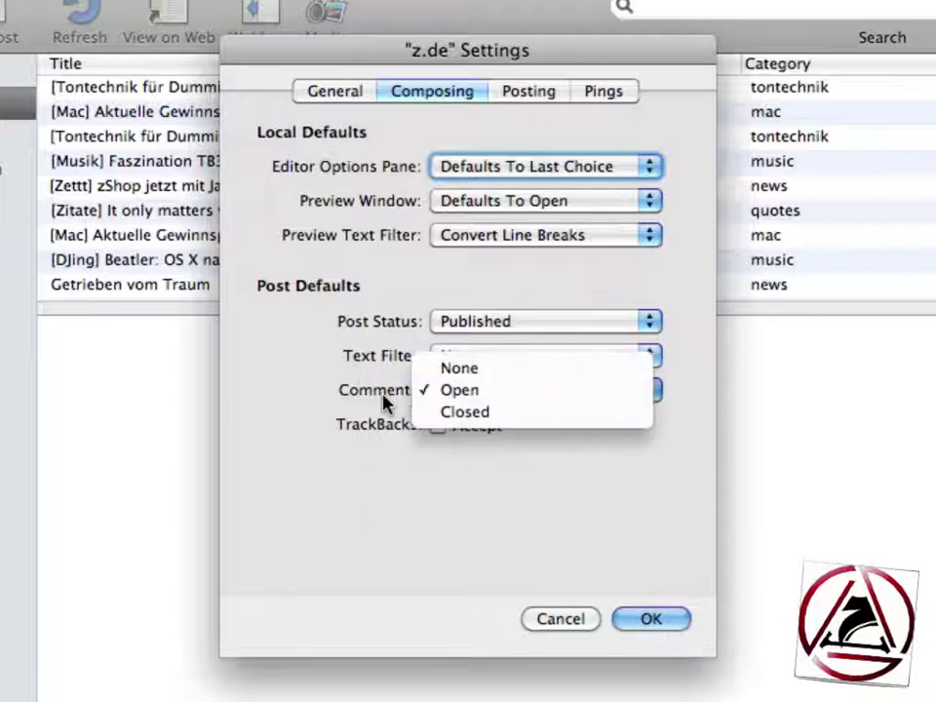
{"action": "left_click", "coordinate": [390, 407]}
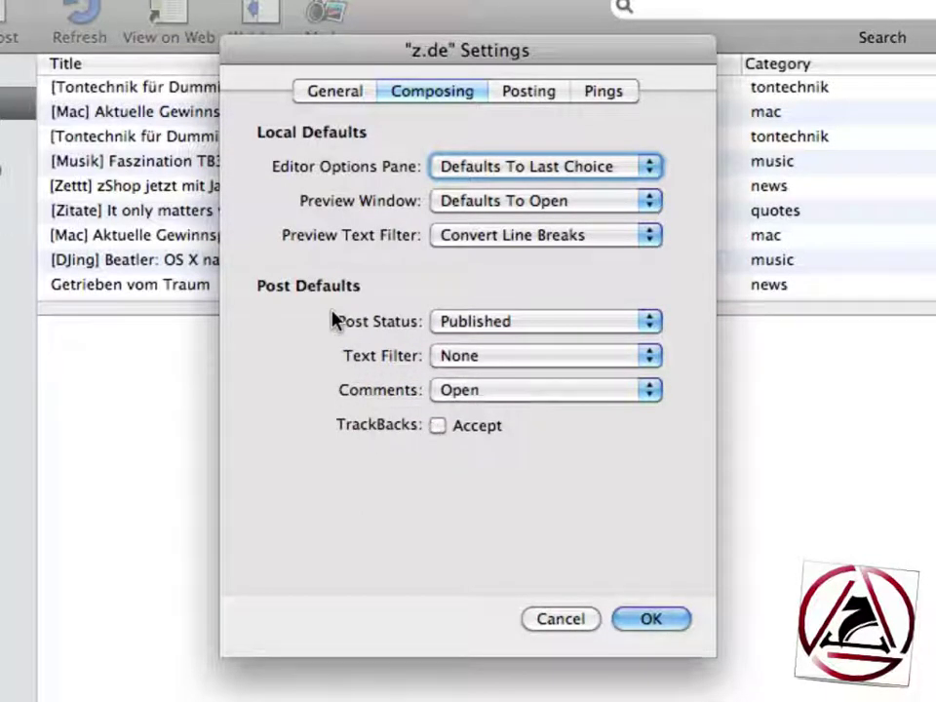
- Review z.de's Posting and Pings tabs, then close the settings with OK
{"action": "left_click", "coordinate": [542, 94]}
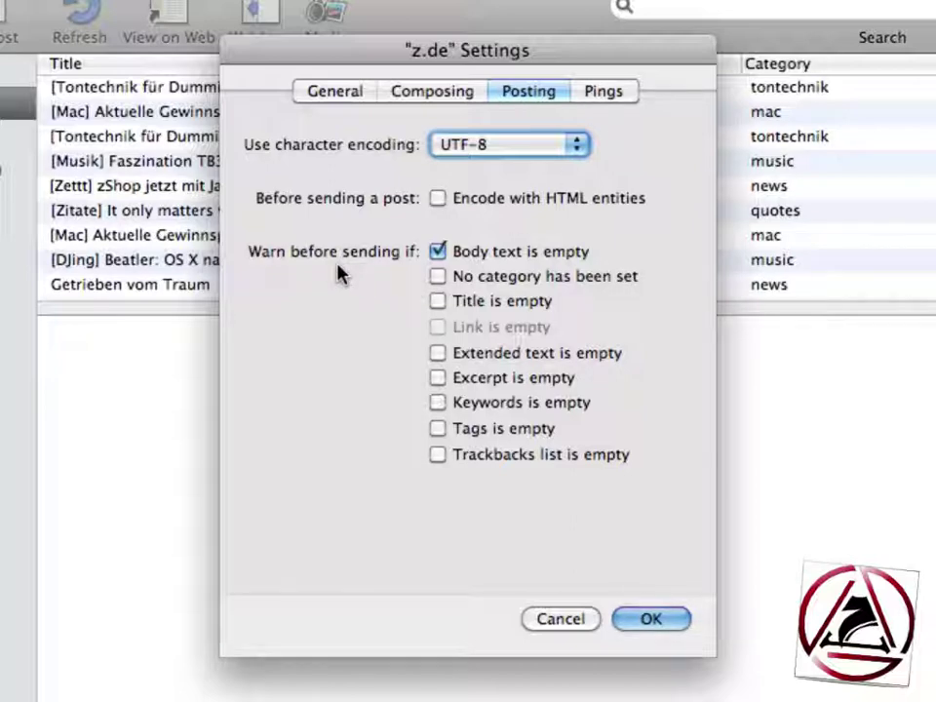
{"action": "left_click", "coordinate": [597, 93]}
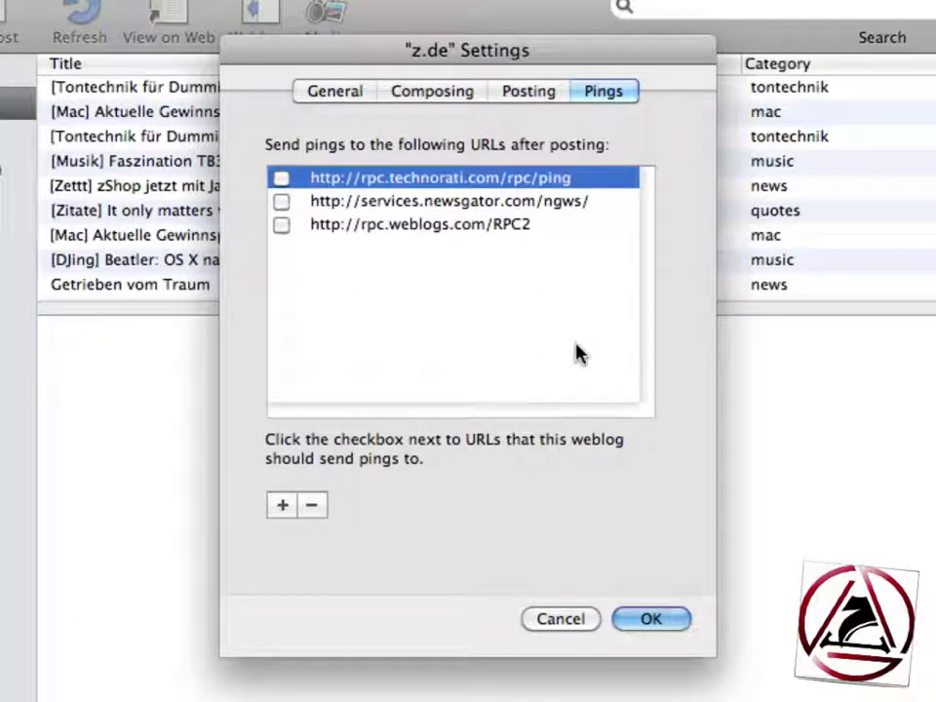
{"action": "key", "text": "Return"}
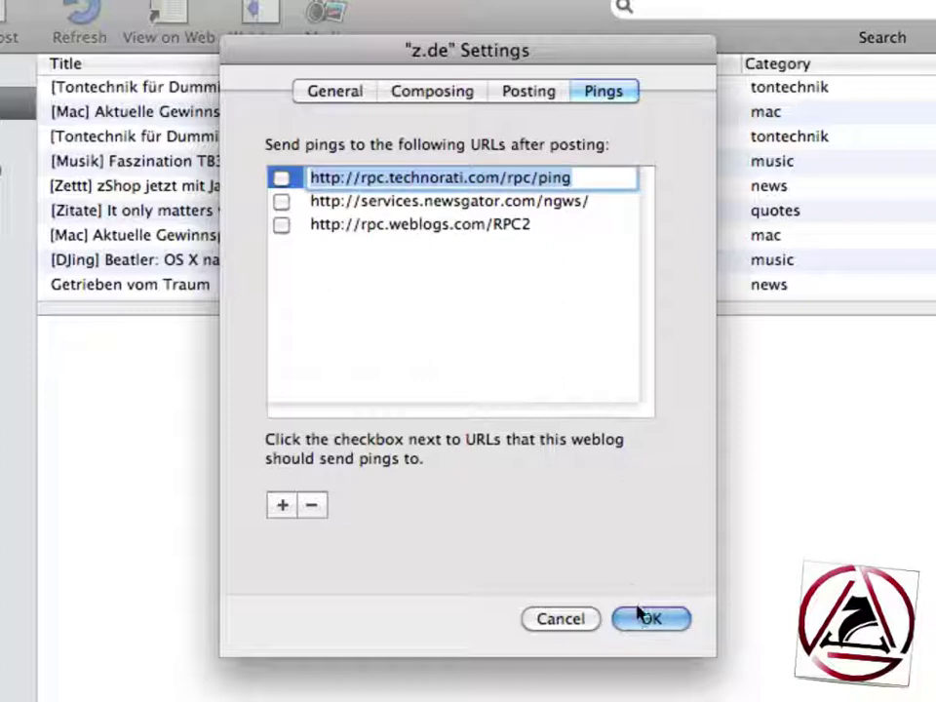
{"action": "left_click", "coordinate": [648, 616]}
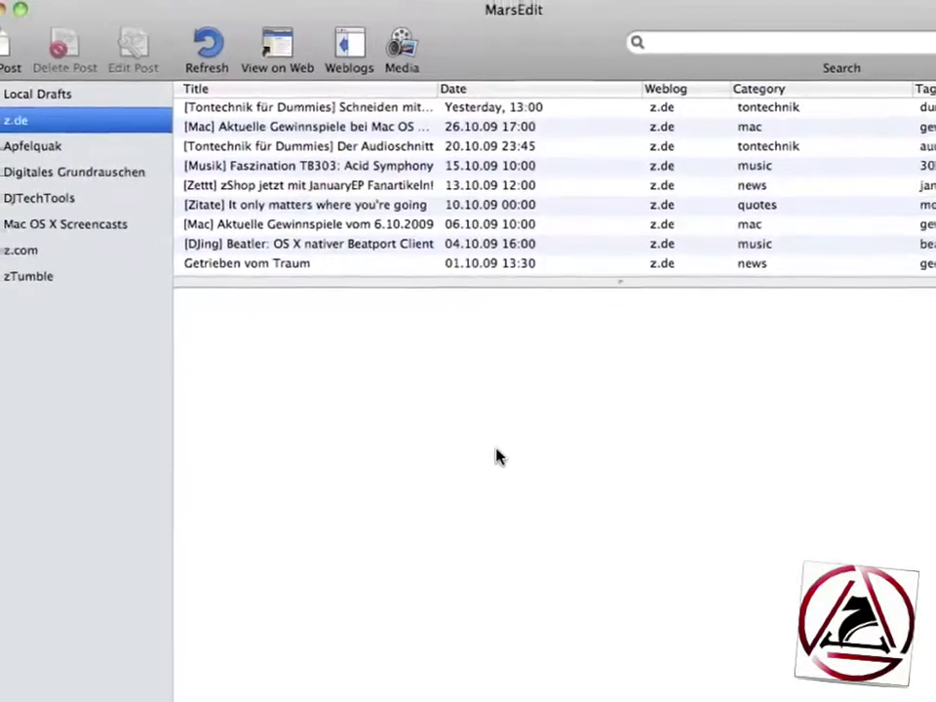
- Create a new post titled 'My new and aweseome title!' and check it in the preview
{"action": "left_click_drag", "start_coordinate": [63, 127], "coordinate": [66, 256]}
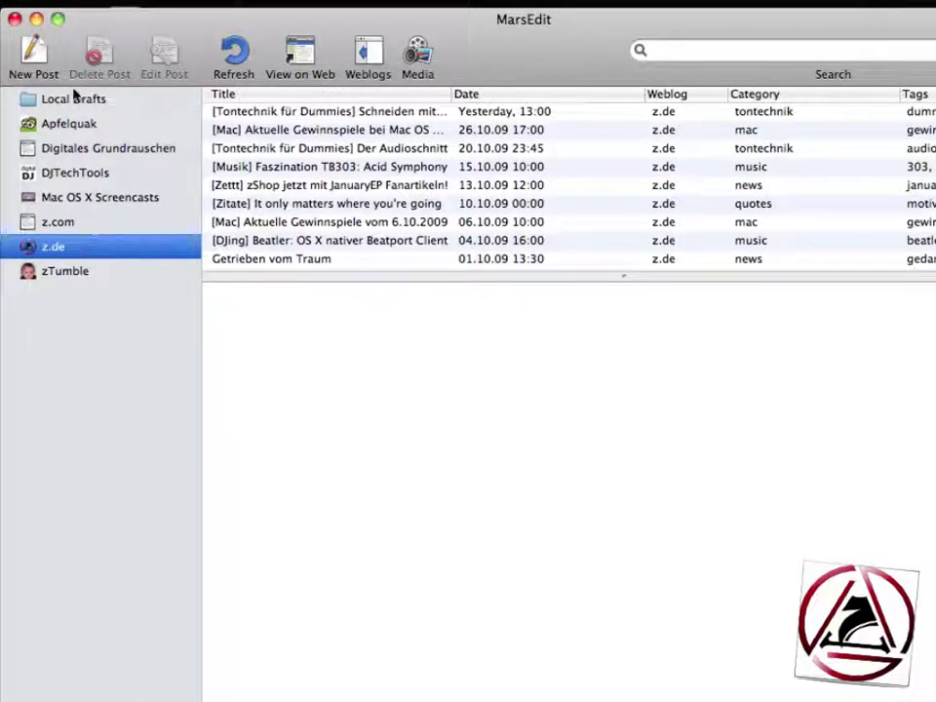
{"action": "left_click", "coordinate": [36, 58]}
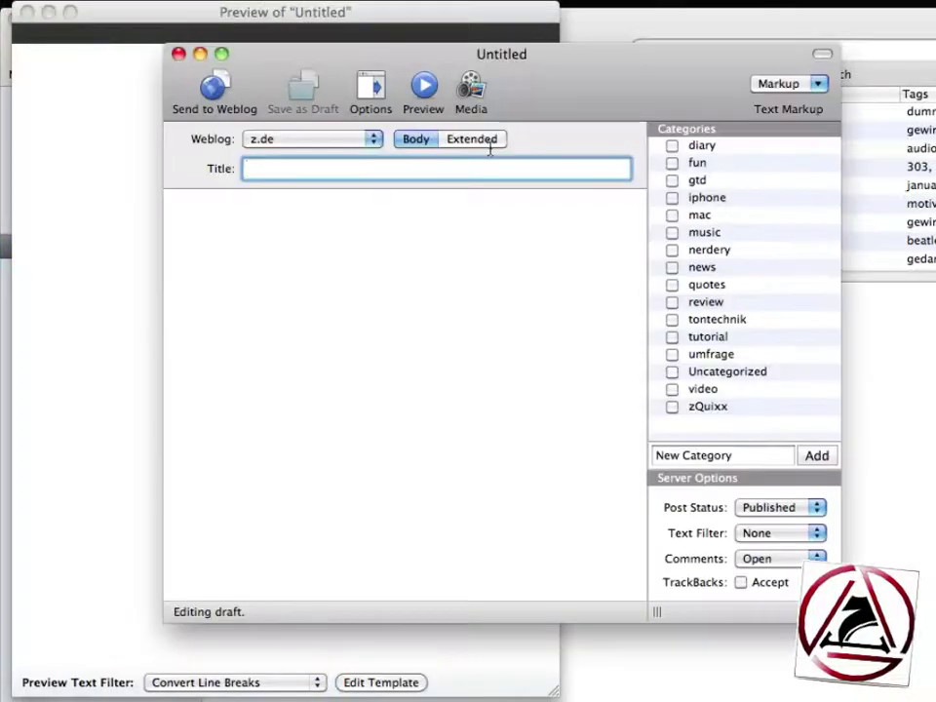
{"action": "left_click_drag", "start_coordinate": [558, 119], "coordinate": [748, 75]}
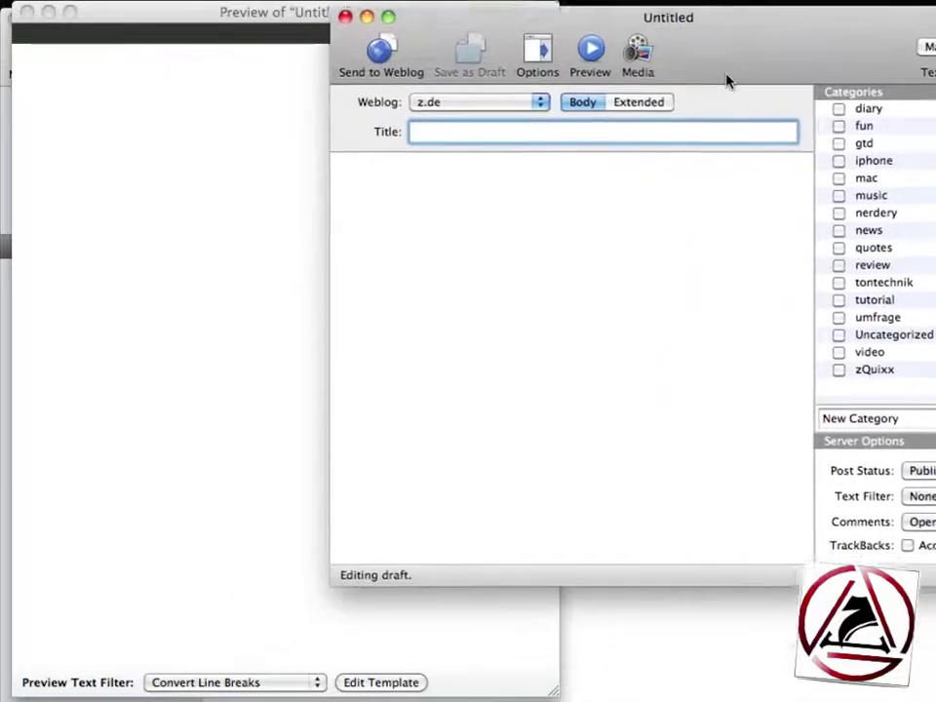
{"action": "left_click", "coordinate": [242, 151]}
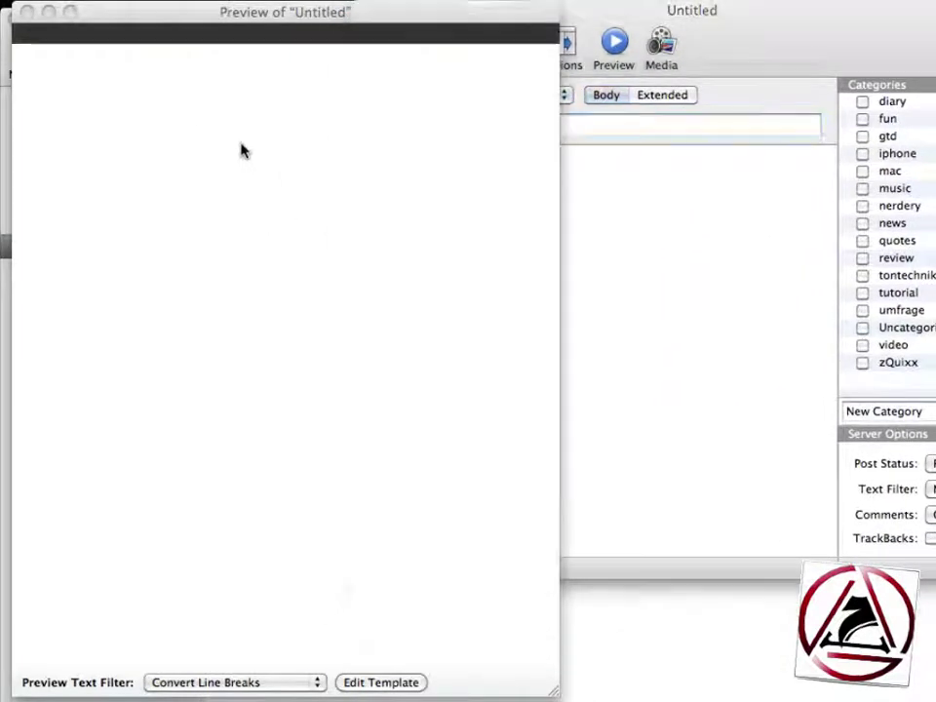
{"action": "left_click", "coordinate": [671, 253]}
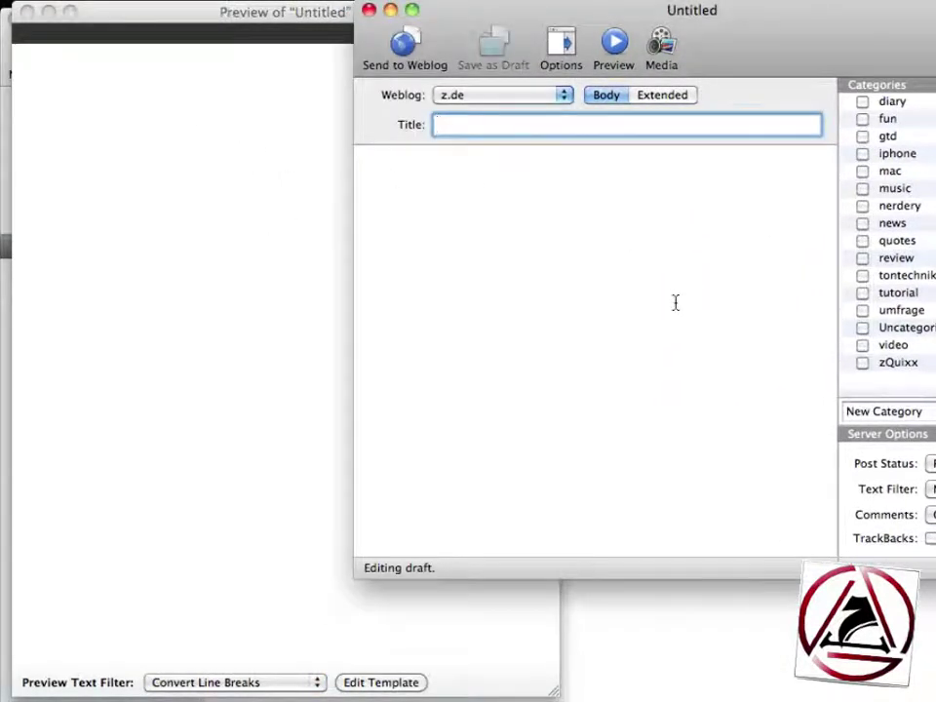
{"action": "type", "text": "My new and aweseome ti"}
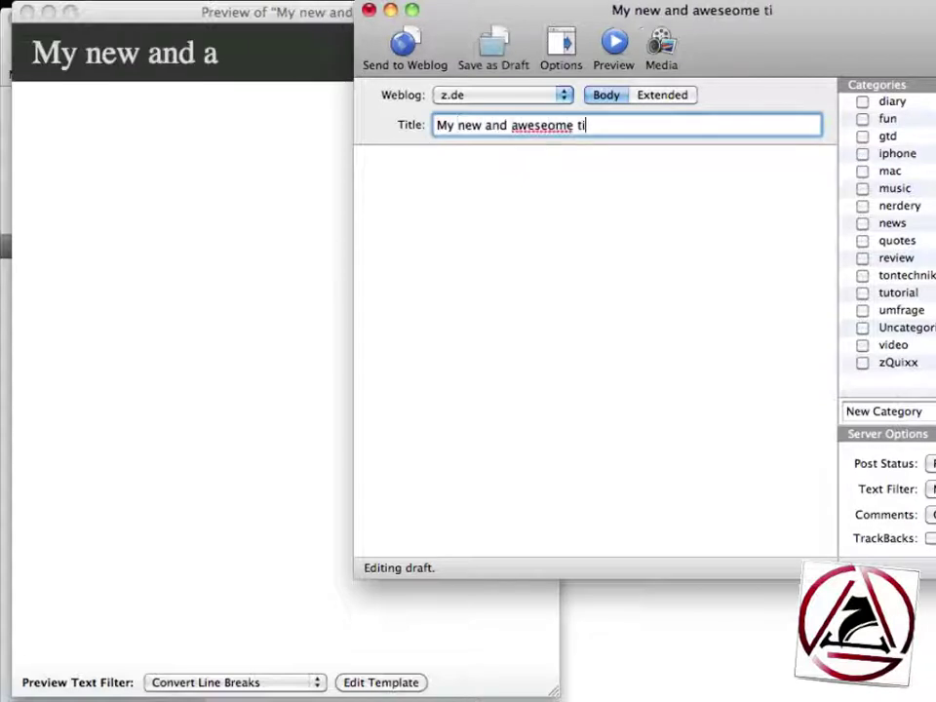
{"action": "type", "text": "tle!"}
{"action": "left_click", "coordinate": [148, 322]}
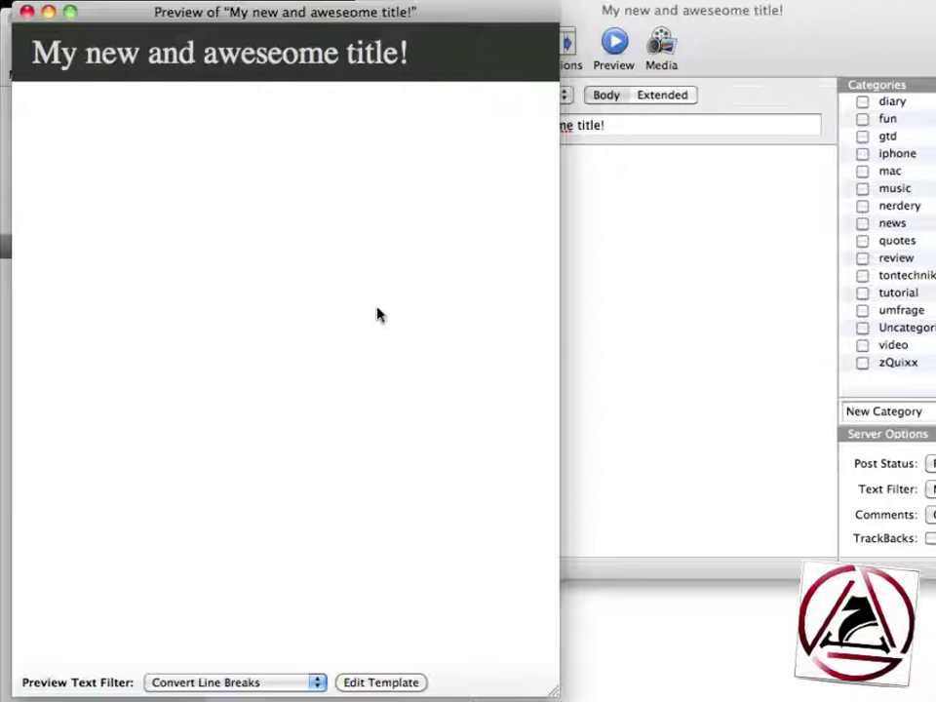
- Type bold test text in the body and set the preview text filter to Markdown
{"action": "left_click", "coordinate": [613, 315]}
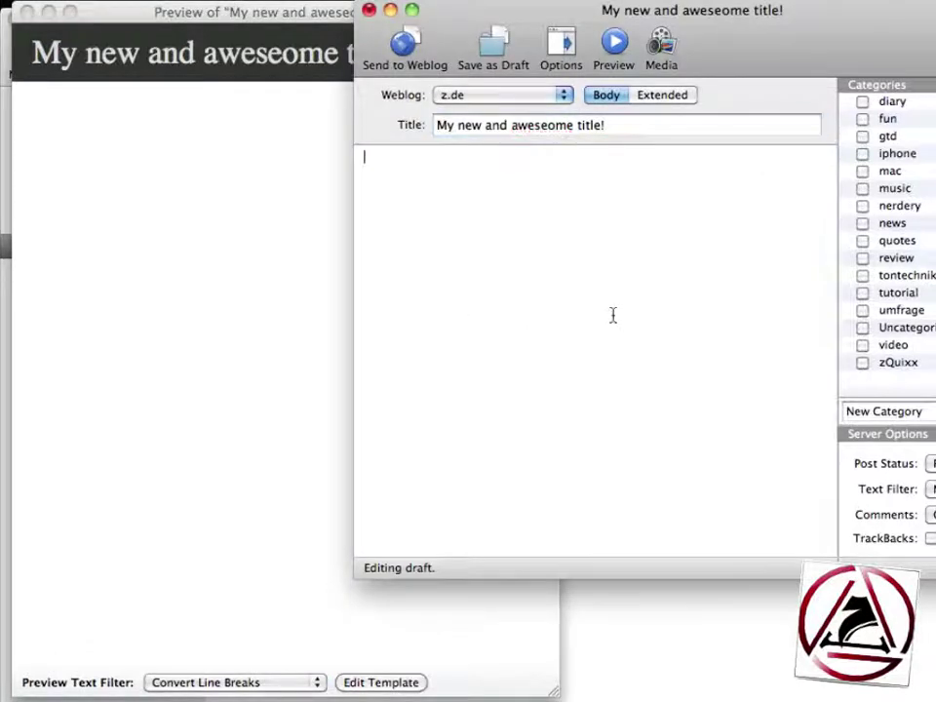
{"action": "type", "text": "**b"}
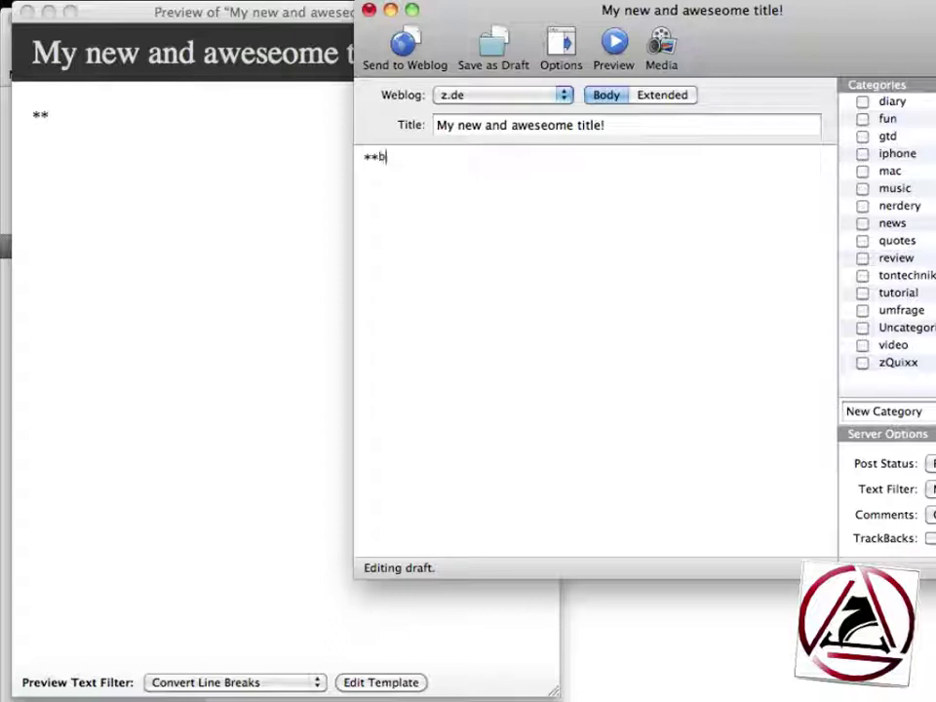
{"action": "type", "text": "old**"}
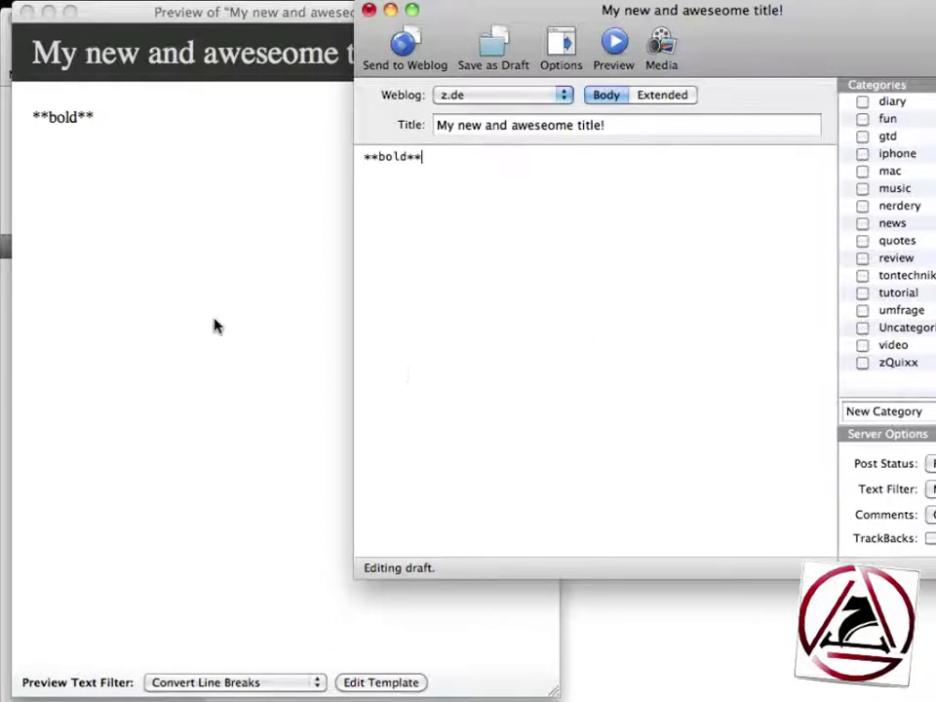
{"action": "left_click", "coordinate": [205, 309]}
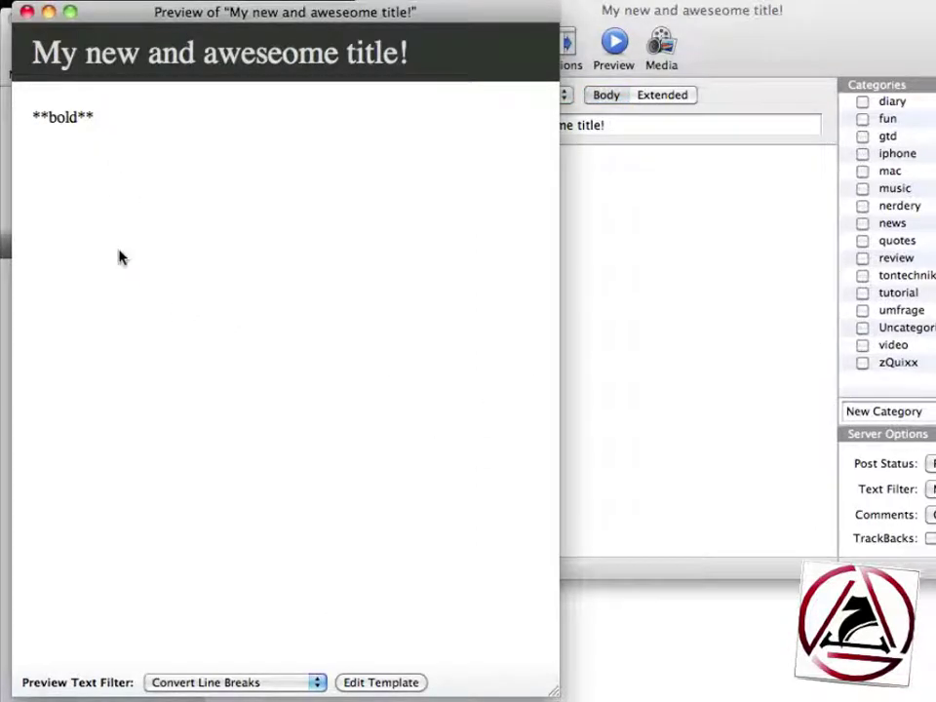
{"action": "left_click", "coordinate": [280, 678]}
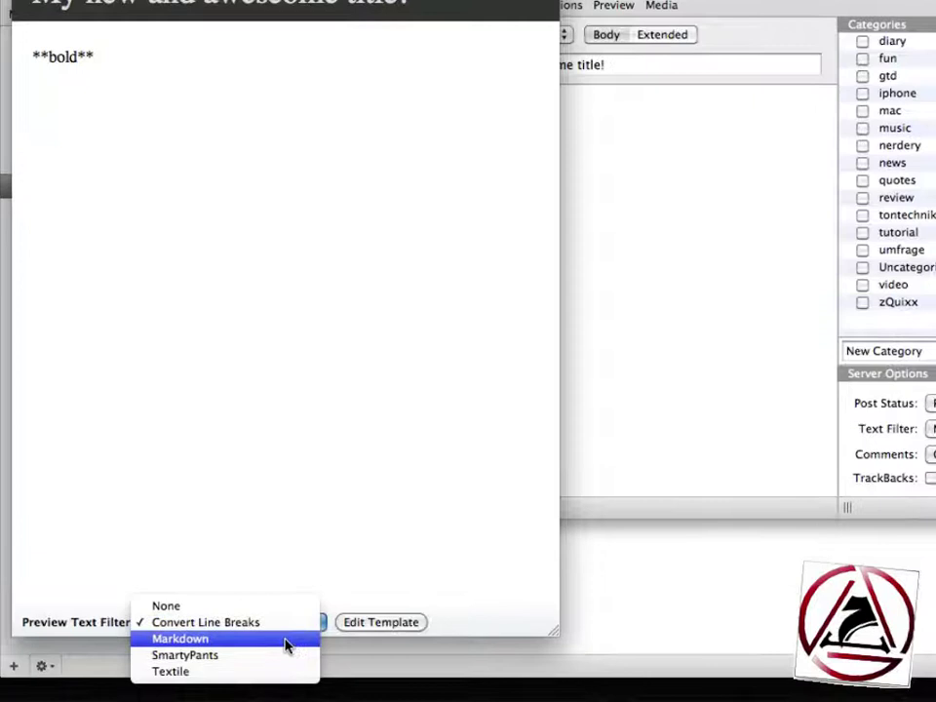
{"action": "left_click", "coordinate": [289, 646]}
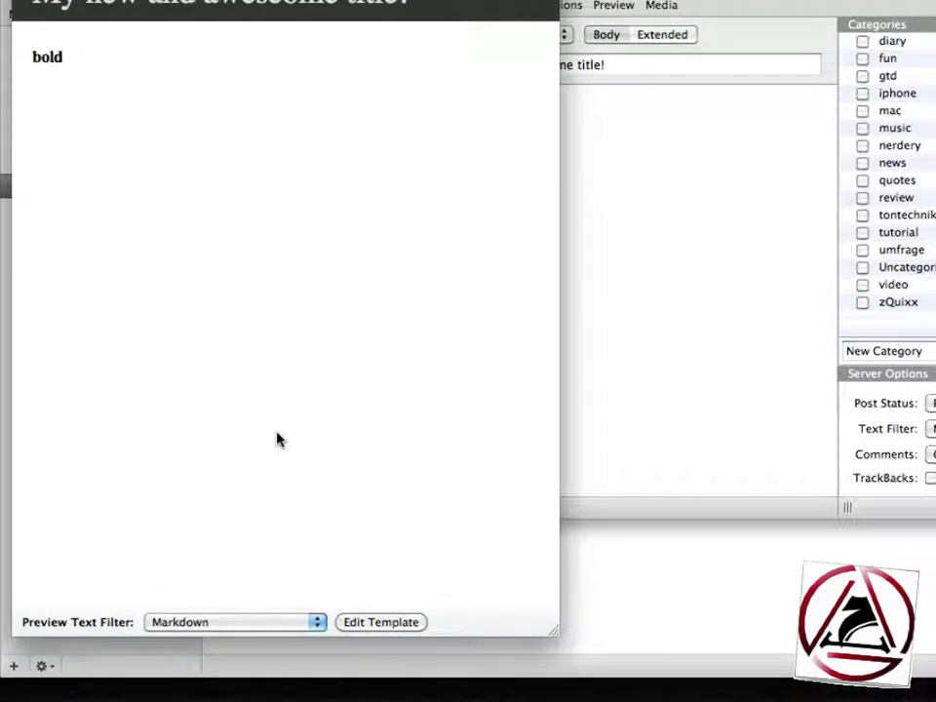
- Add italic test text, fix its typos, then select and delete all body text
{"action": "left_click", "coordinate": [703, 258]}
{"action": "type", "text": "i"}
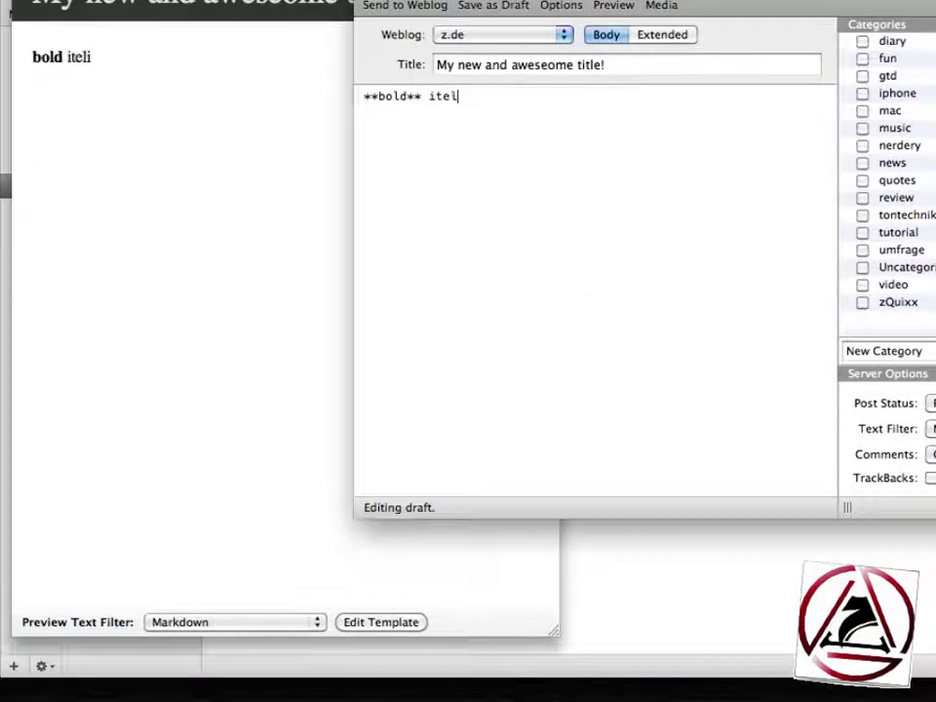
{"action": "type", "text": "taic"}
{"action": "left_click", "coordinate": [450, 96]}
{"action": "type", "text": "ld"}
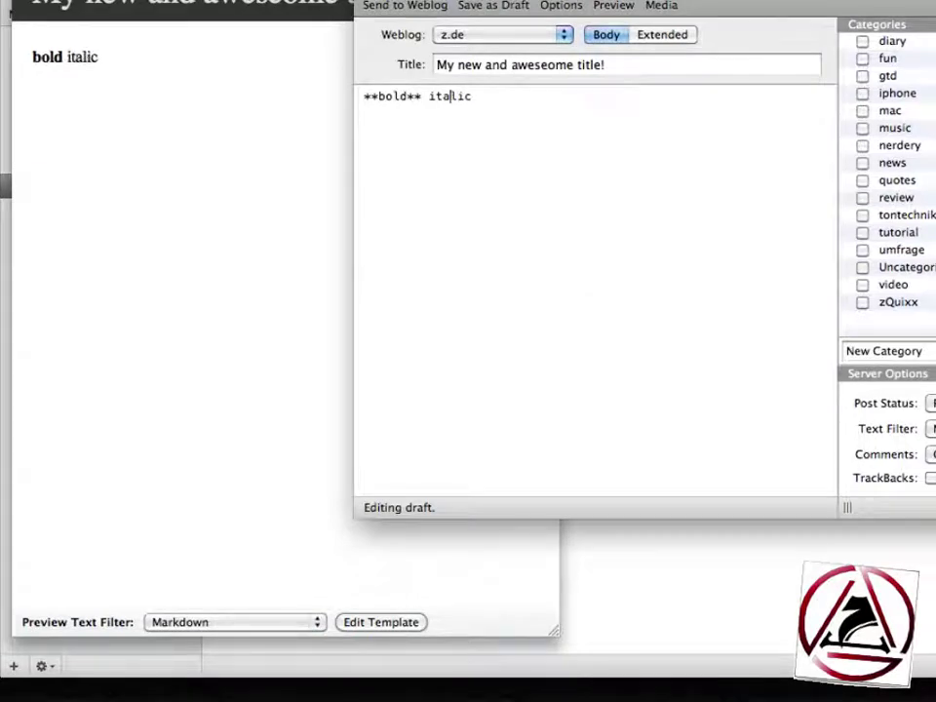
{"action": "type", "text": "*"}
{"action": "left_click", "coordinate": [479, 95]}
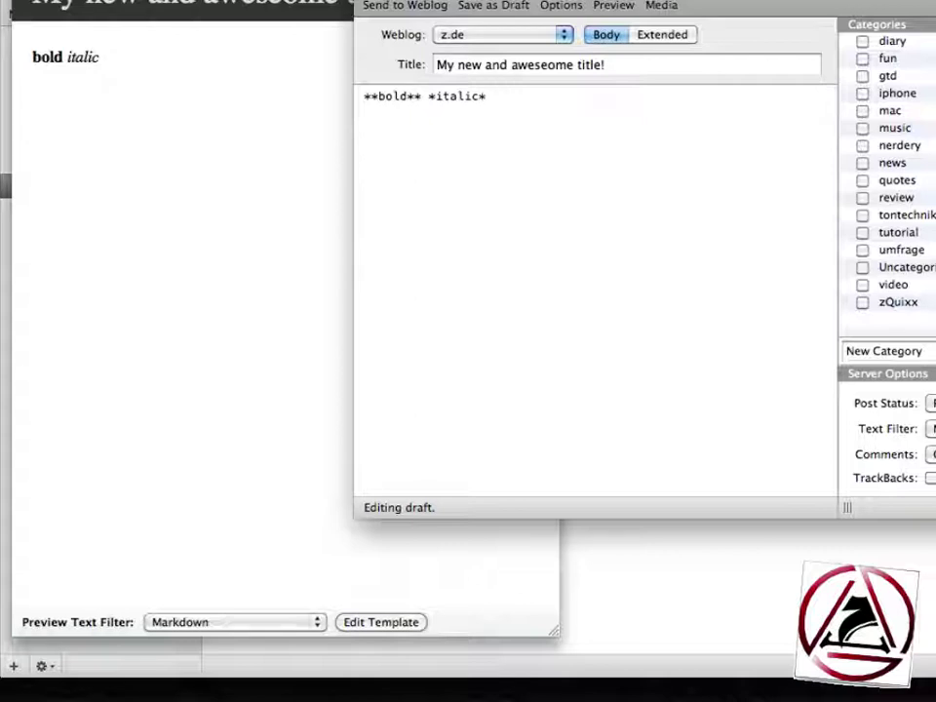
{"action": "key", "text": "super+a"}
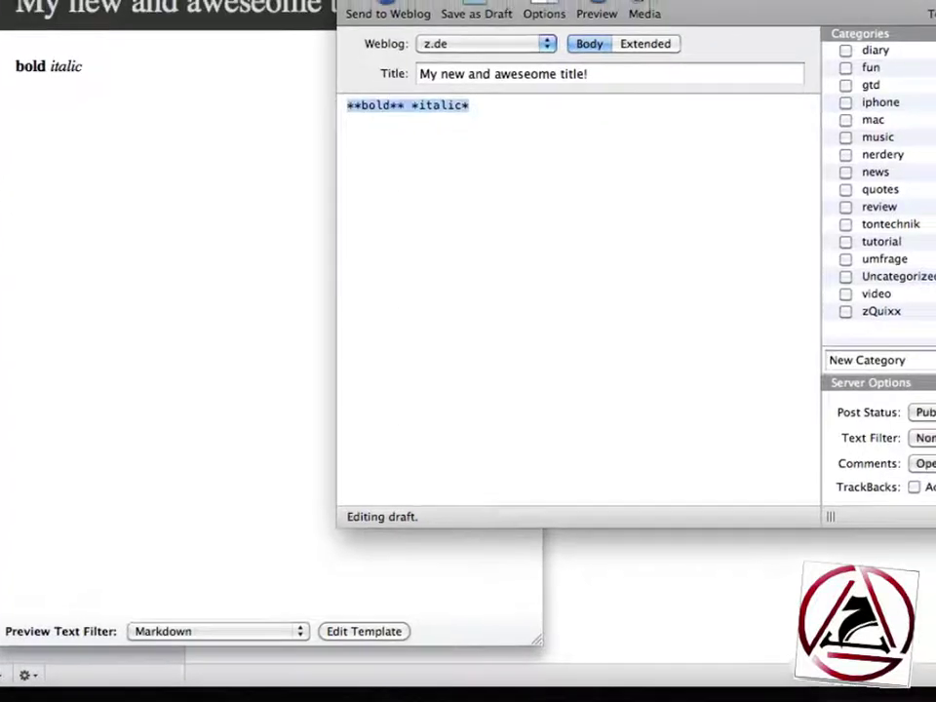
{"action": "key", "text": "BackSpace"}
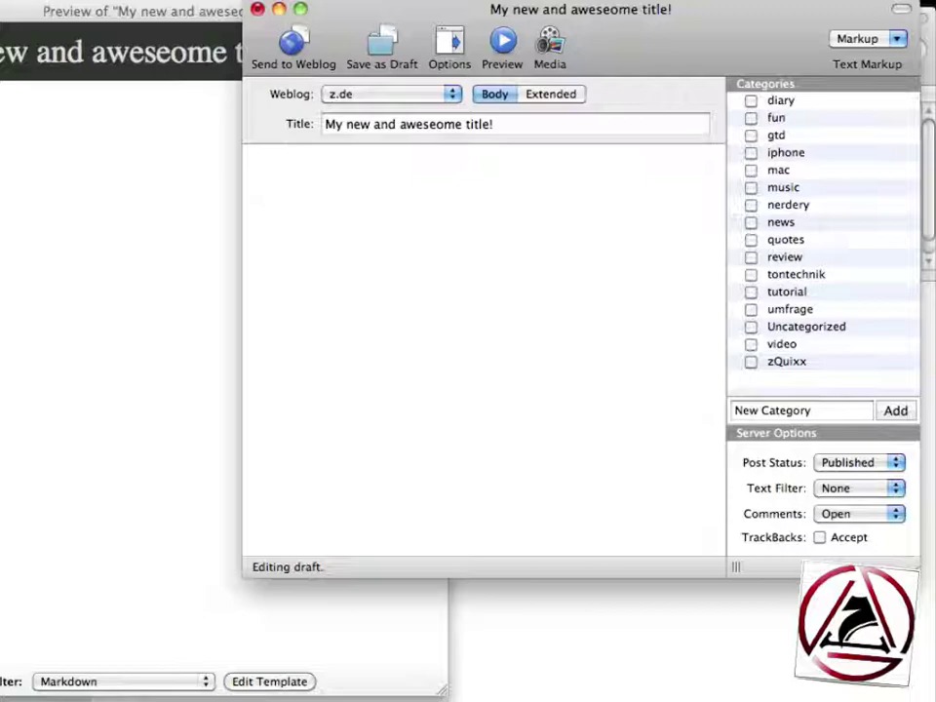
{"action": "key", "text": "F11"}
{"action": "left_click_drag", "start_coordinate": [846, 34], "coordinate": [448, 249]}
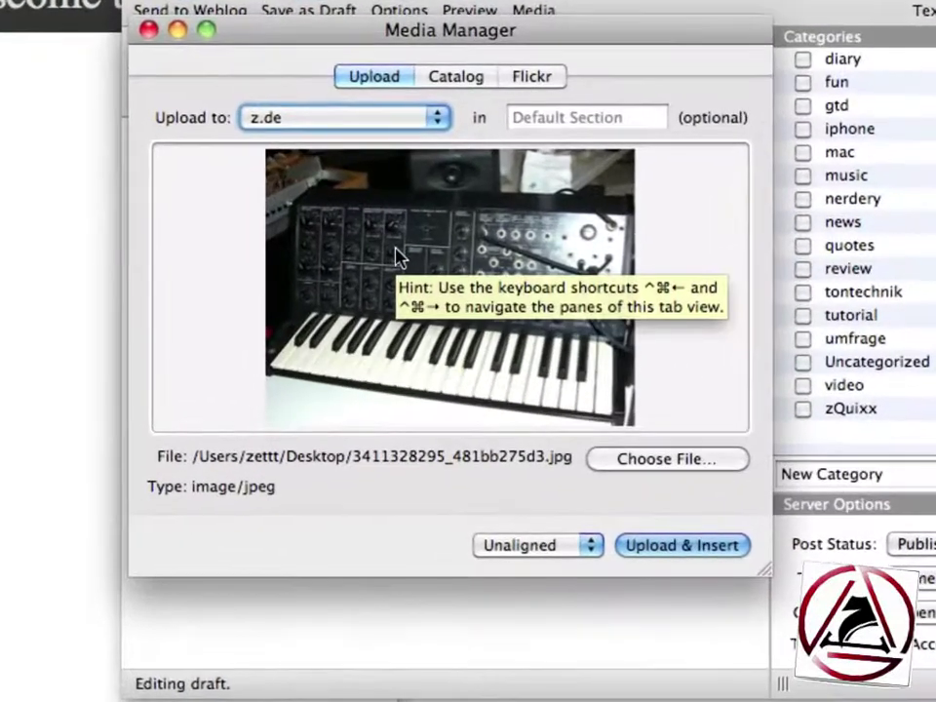
{"action": "left_click", "coordinate": [487, 547]}
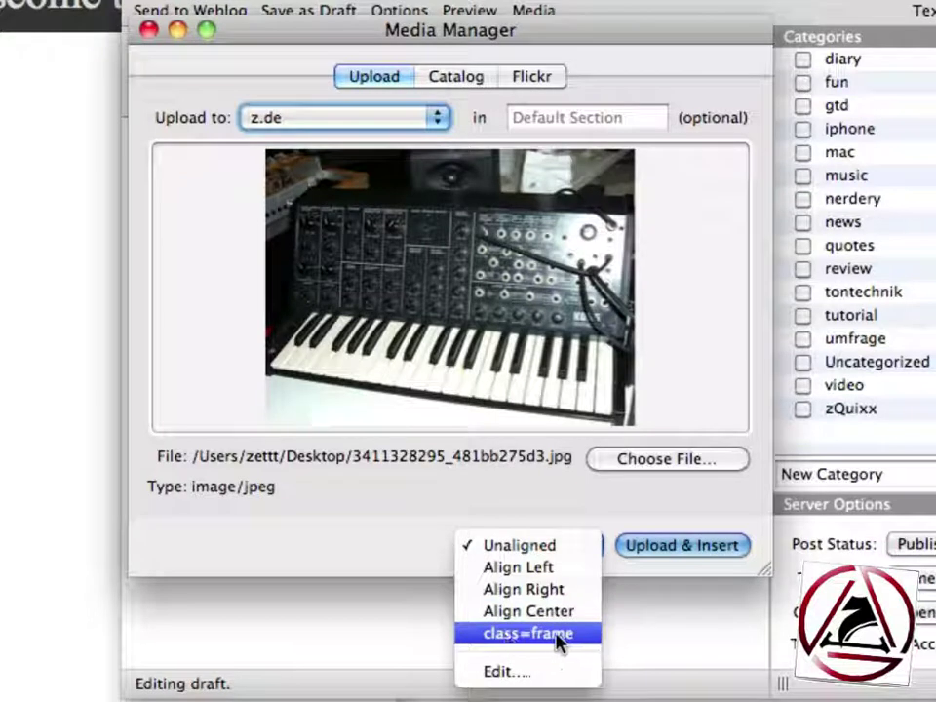
{"action": "left_click", "coordinate": [560, 672]}
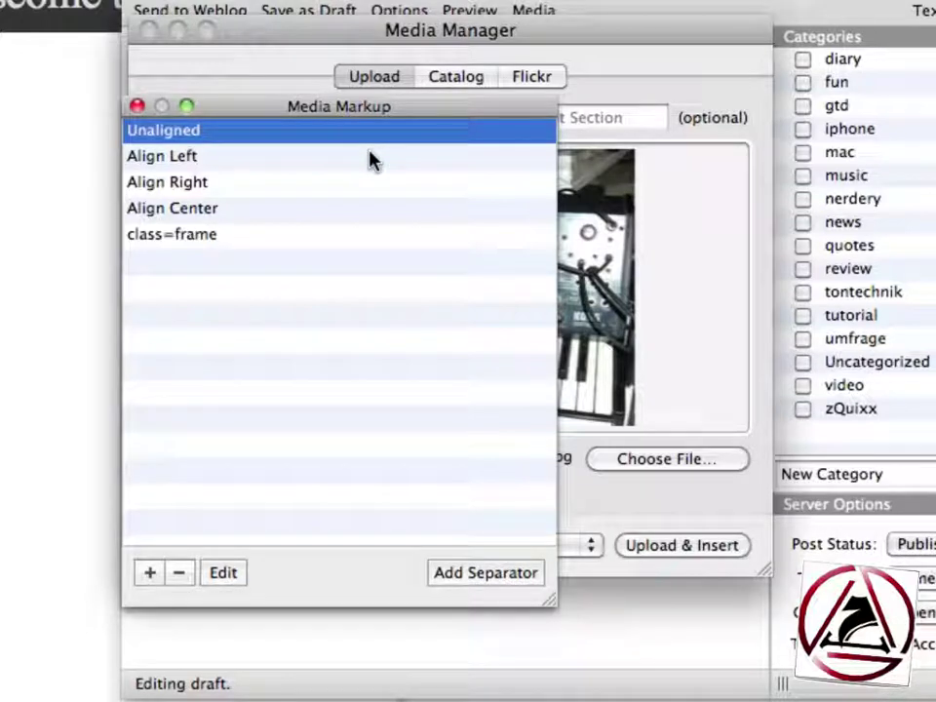
{"action": "left_click", "coordinate": [138, 107]}
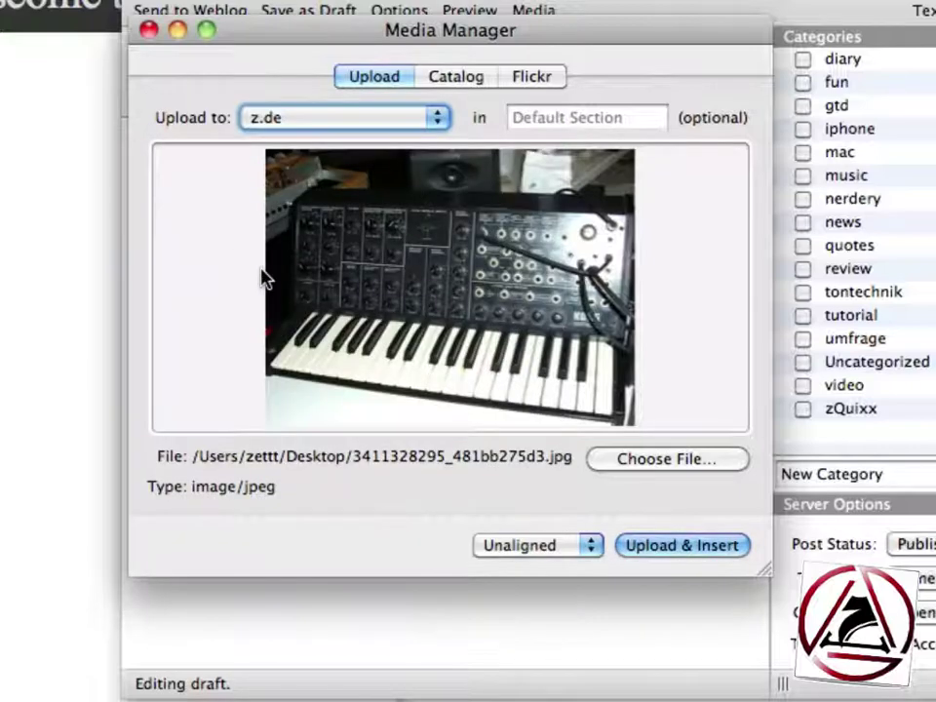
{"action": "left_click", "coordinate": [469, 77]}
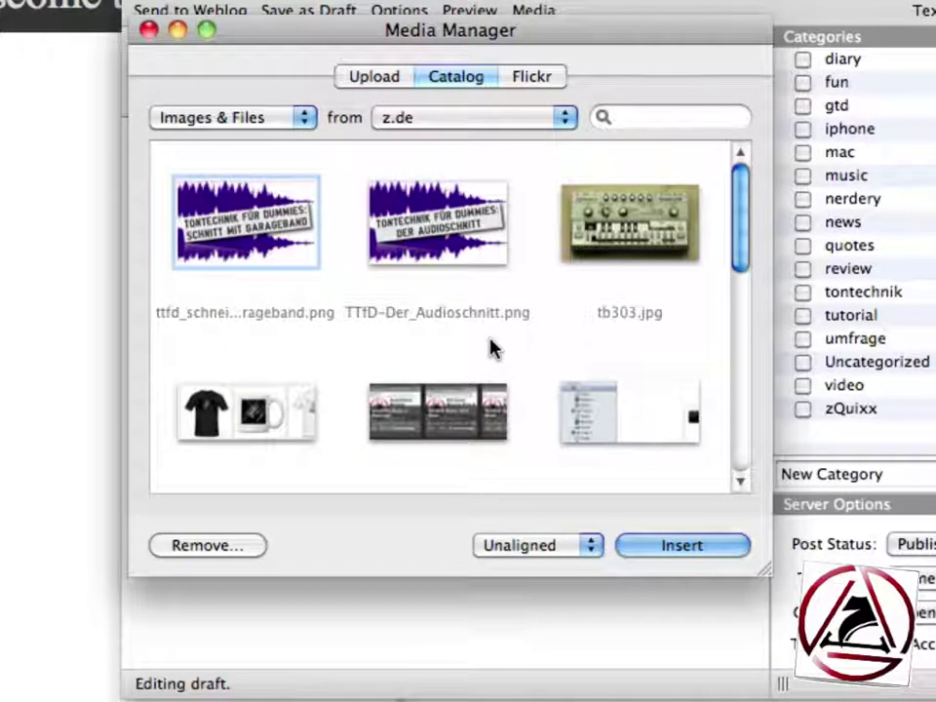
{"action": "left_click", "coordinate": [535, 78]}
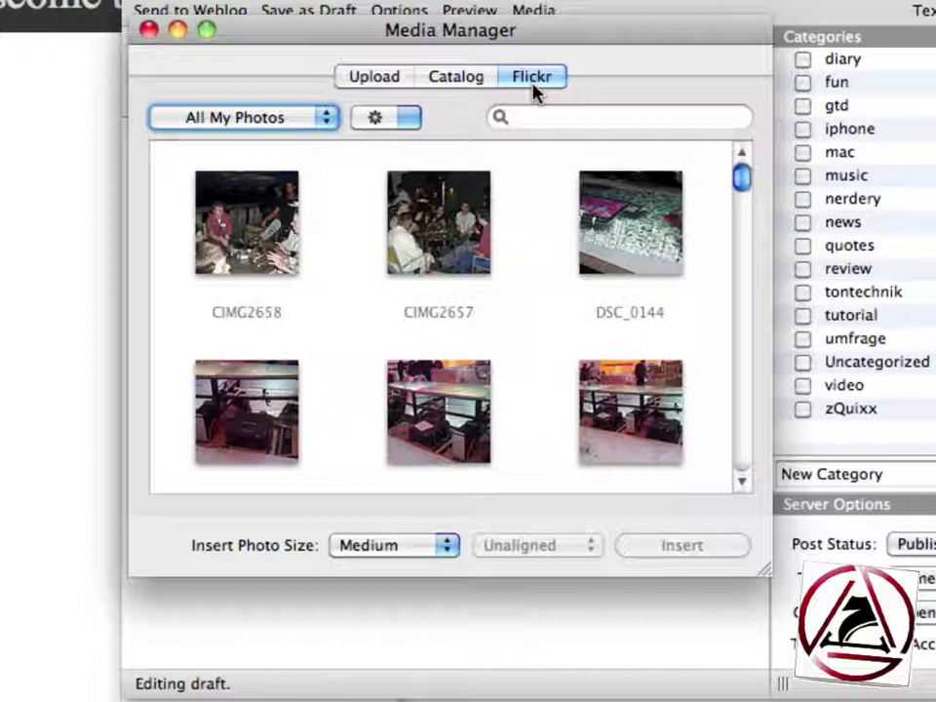
{"action": "left_click", "coordinate": [147, 30]}
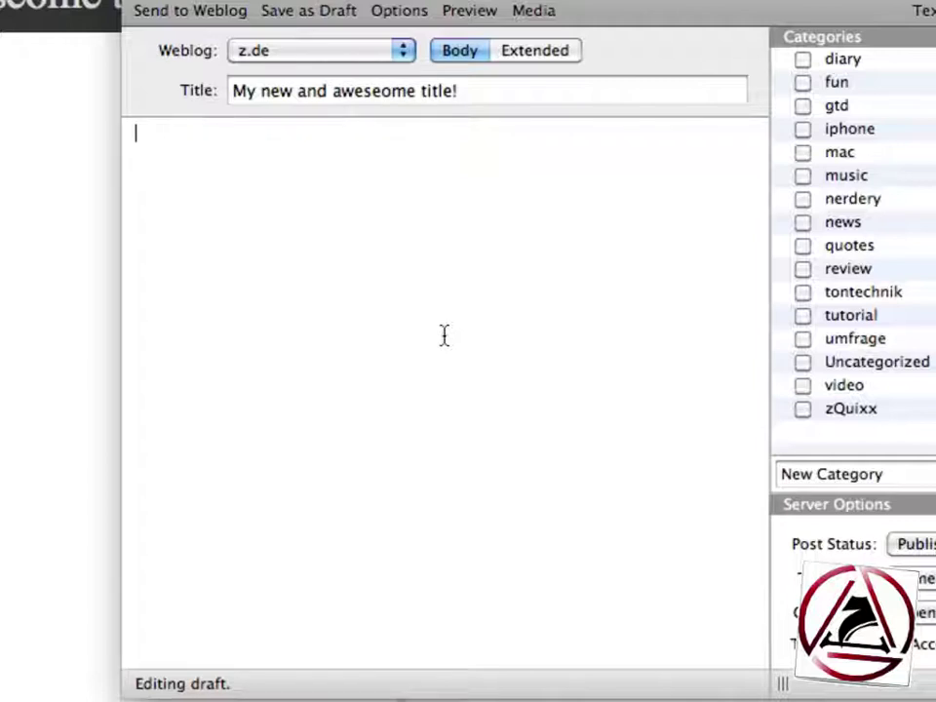
- Type the caption 'A synthesizer from this years Musikmesse.' and start a new paragraph
{"action": "type", "text": "A synthesizer from th"}
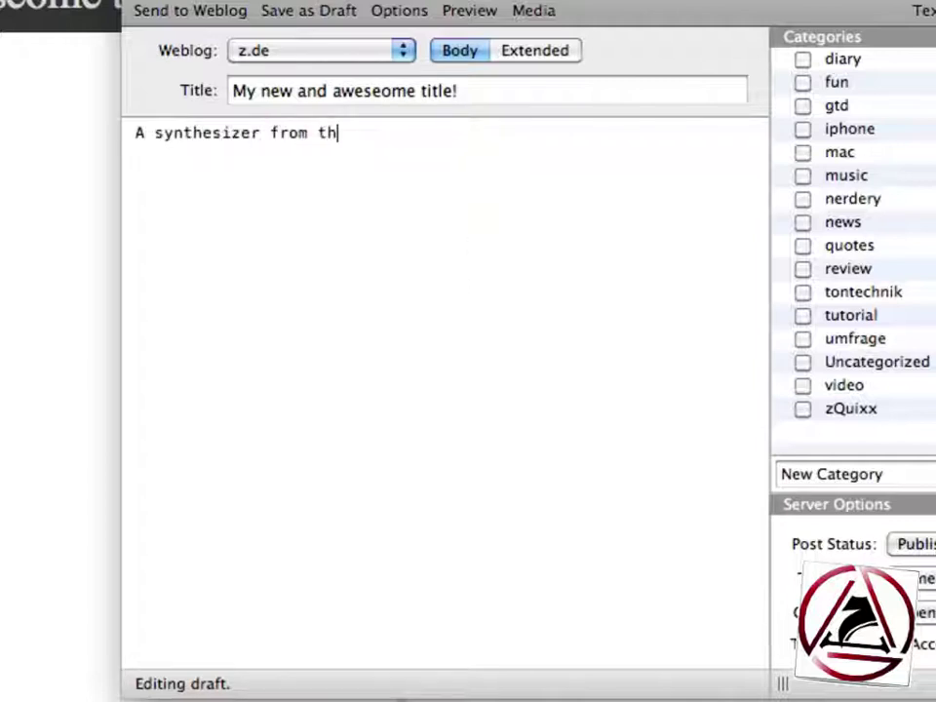
{"action": "type", "text": "is years Musikmesse."}
{"action": "key", "text": "Return"}
{"action": "key", "text": "Return"}
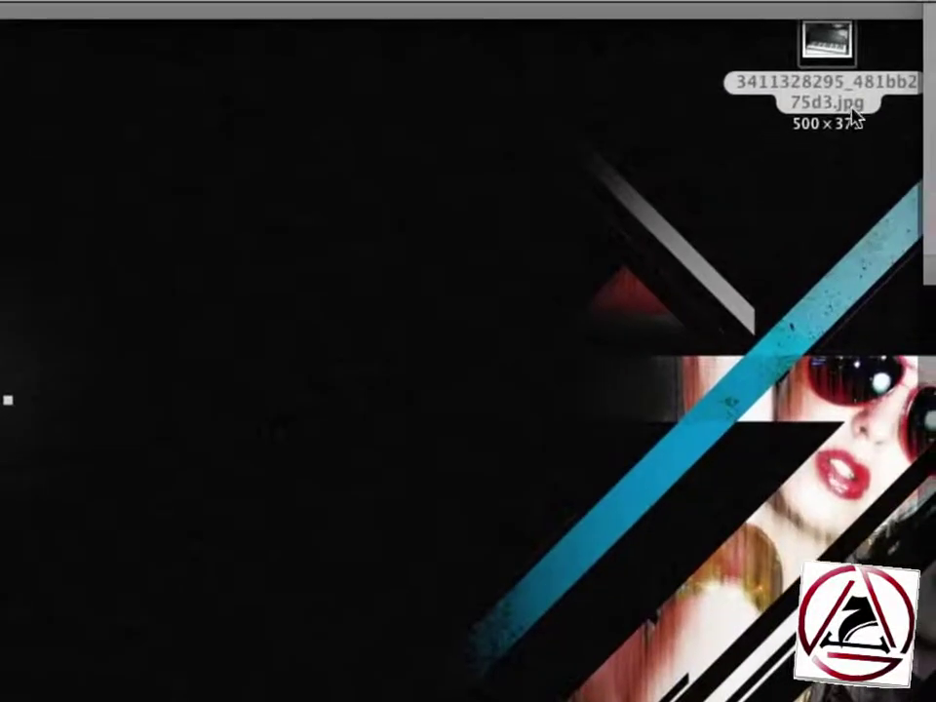
- Drag the desktop synthesizer jpg into the editor and upload and insert it via Media Manager
{"action": "left_click_drag", "start_coordinate": [794, 115], "coordinate": [343, 445]}
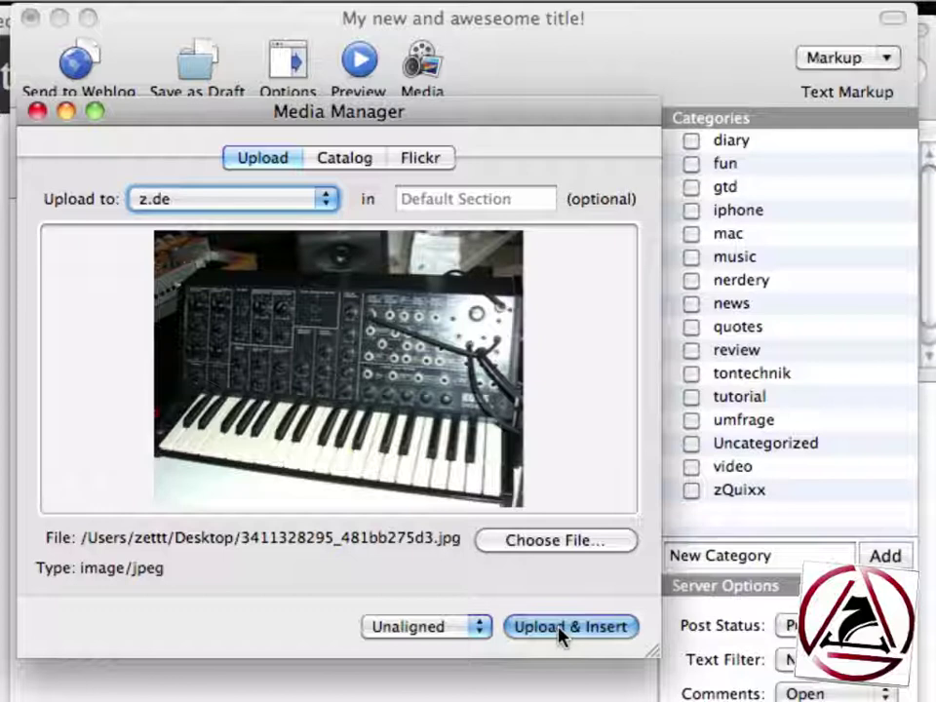
{"action": "left_click", "coordinate": [562, 630]}
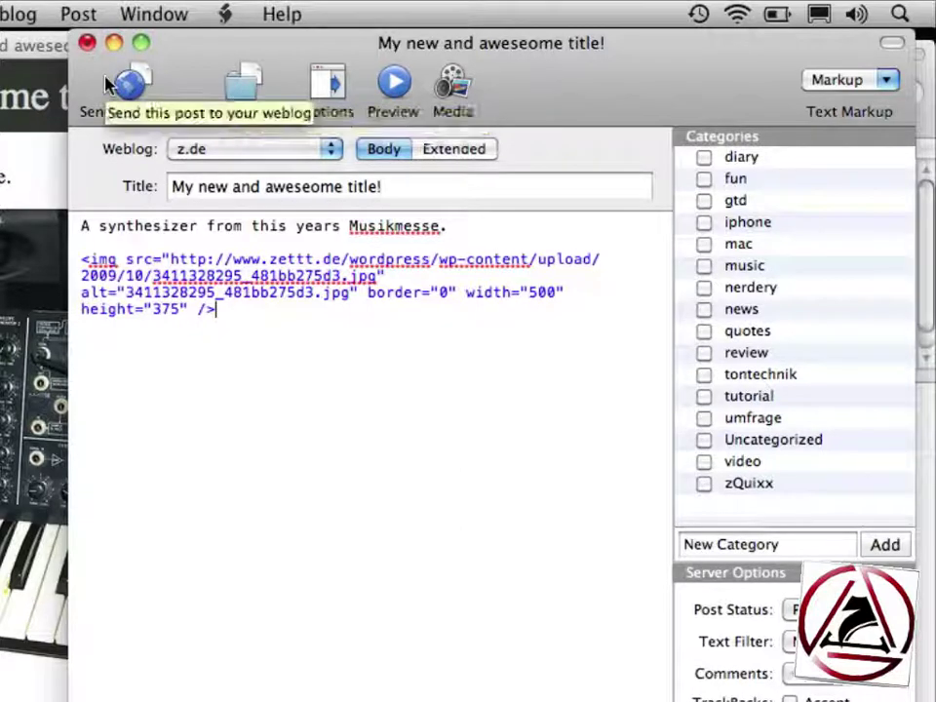
{"action": "left_click", "coordinate": [78, 13]}
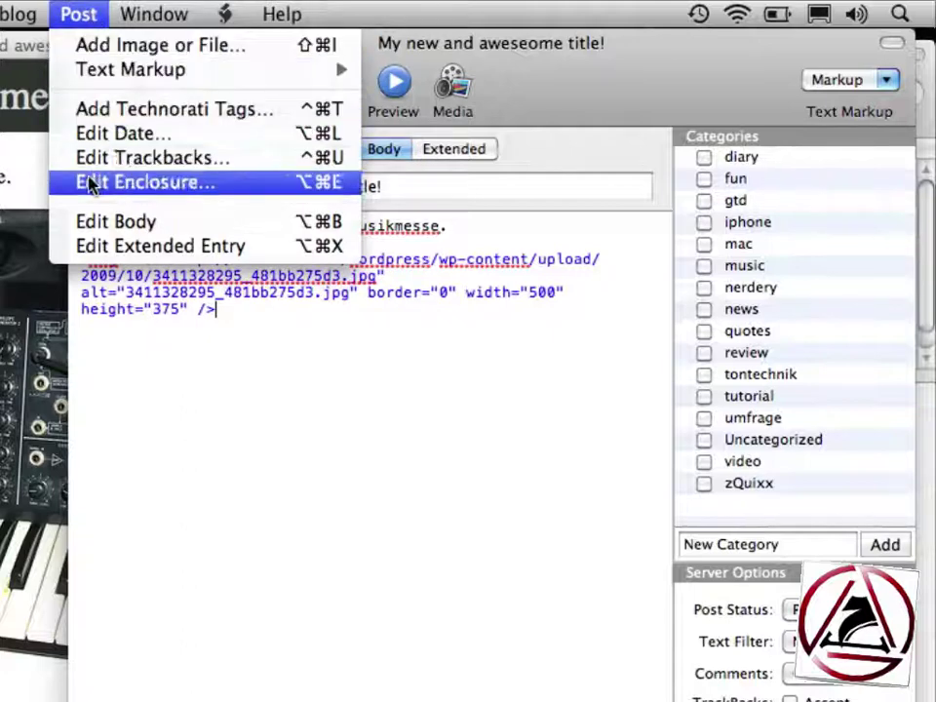
{"action": "left_click", "coordinate": [231, 143]}
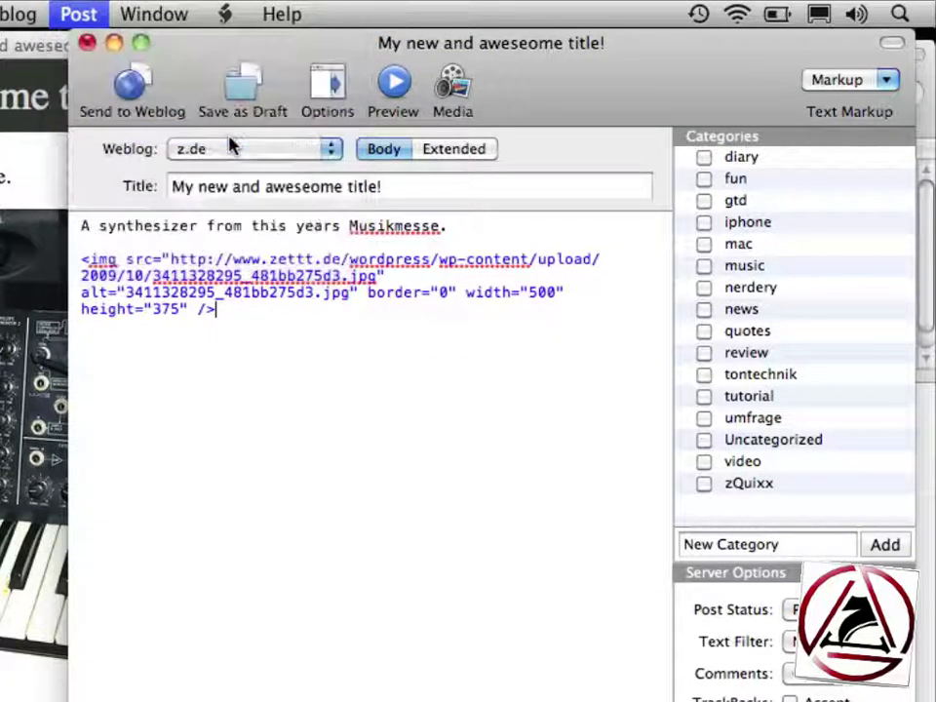
{"action": "left_click", "coordinate": [607, 172]}
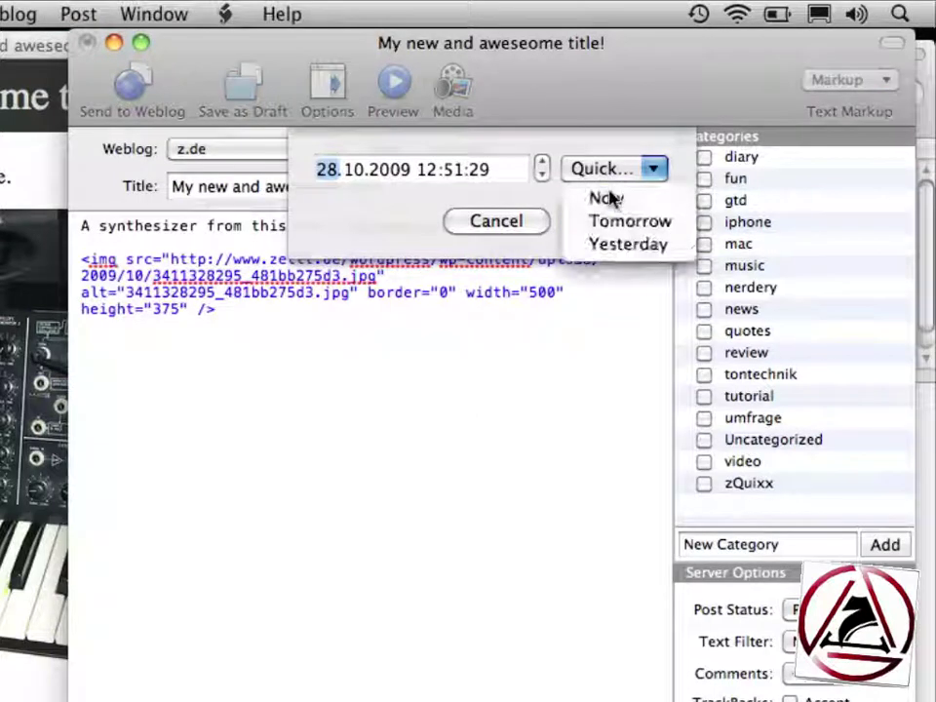
{"action": "left_click", "coordinate": [426, 167]}
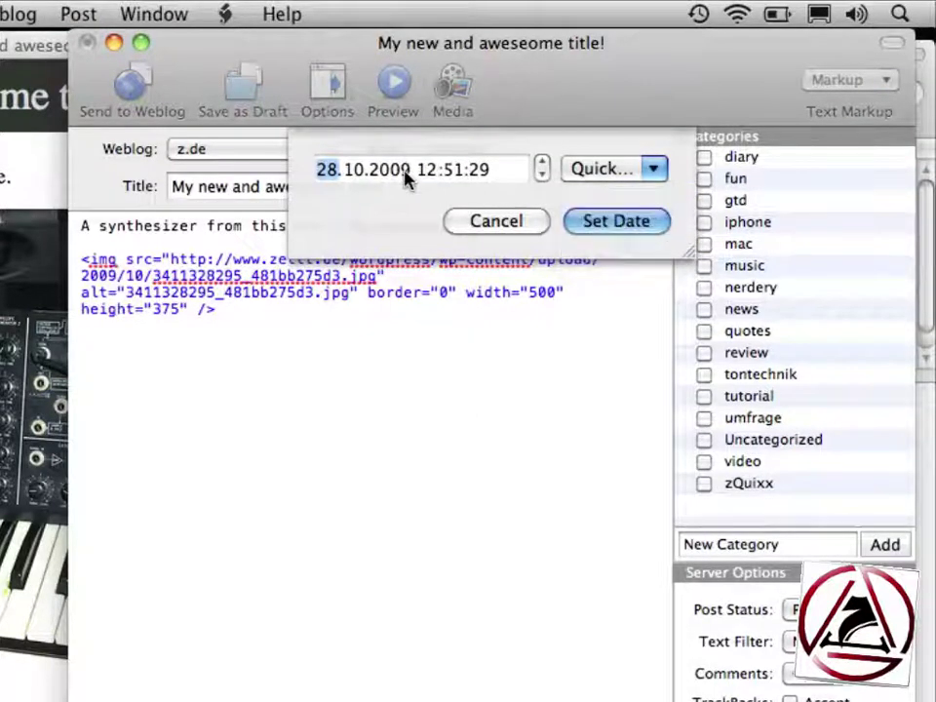
{"action": "left_click", "coordinate": [497, 222]}
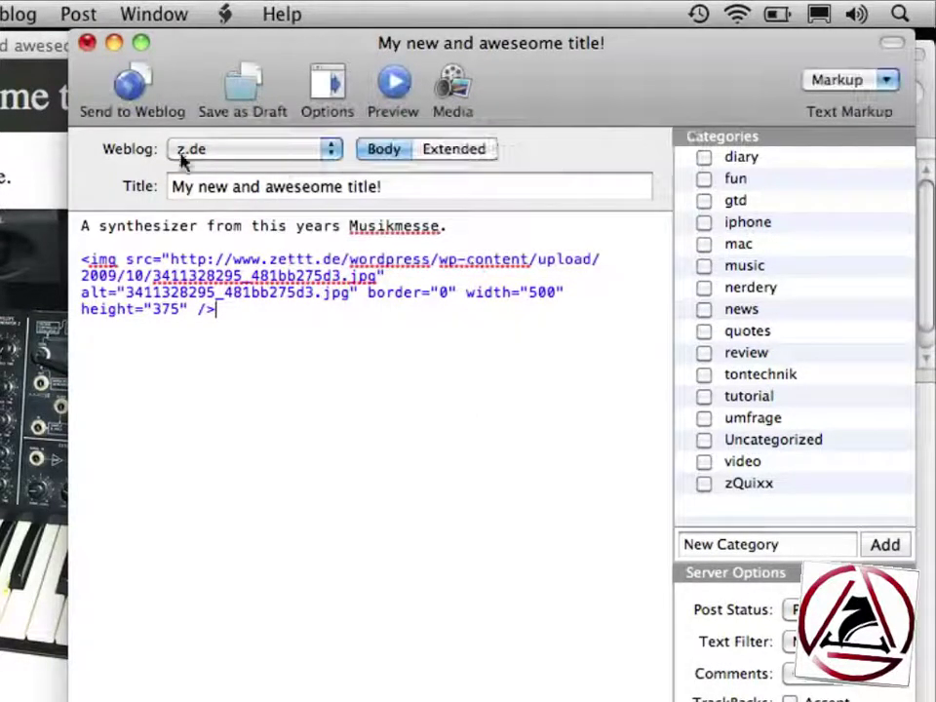
{"action": "left_click", "coordinate": [115, 10]}
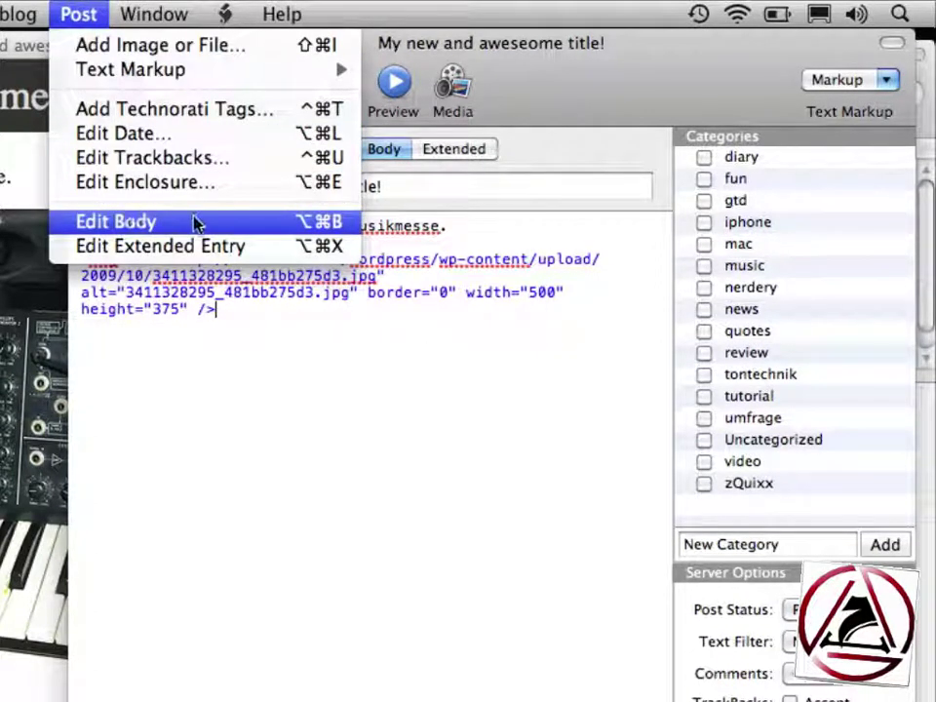
{"action": "left_click", "coordinate": [208, 366]}
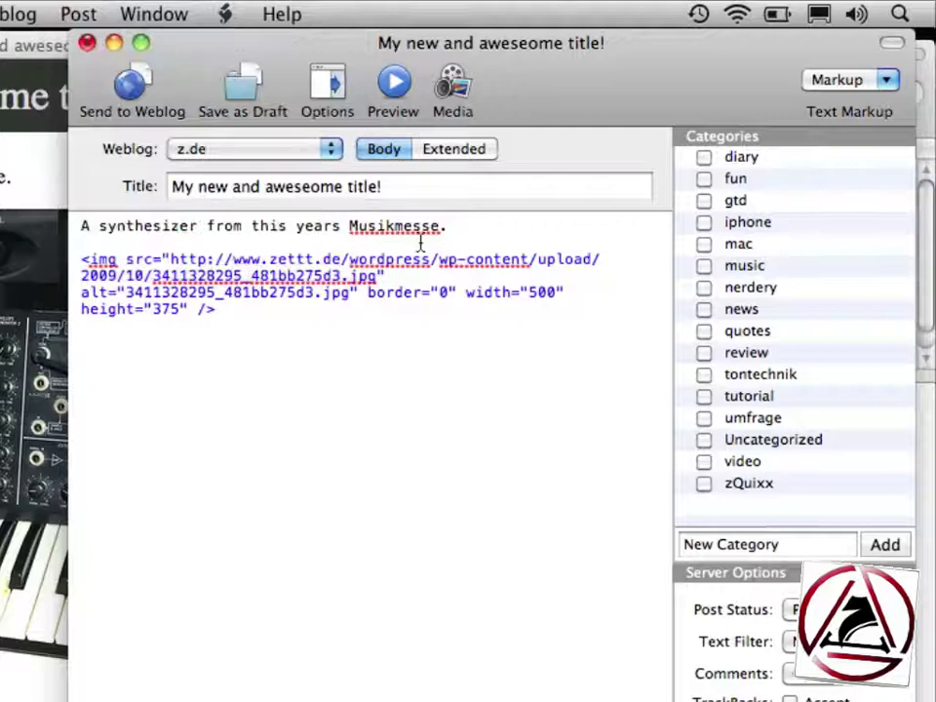
- Switch to the Extended entry, then browse the Markup popup and Weblog menu without choosing anything
{"action": "left_click", "coordinate": [483, 151]}
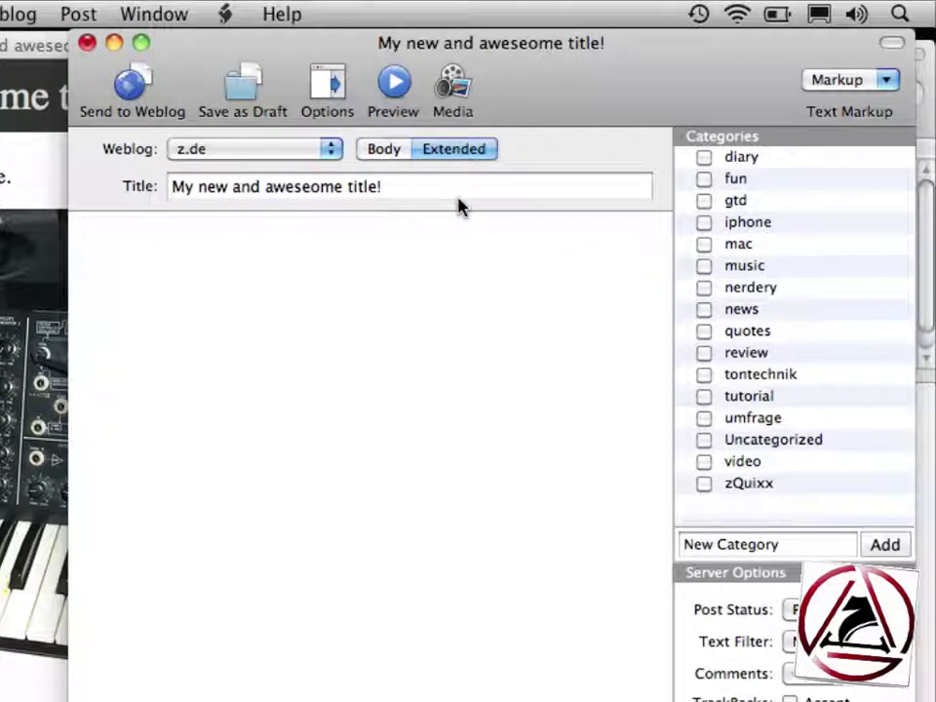
{"action": "left_click", "coordinate": [882, 80]}
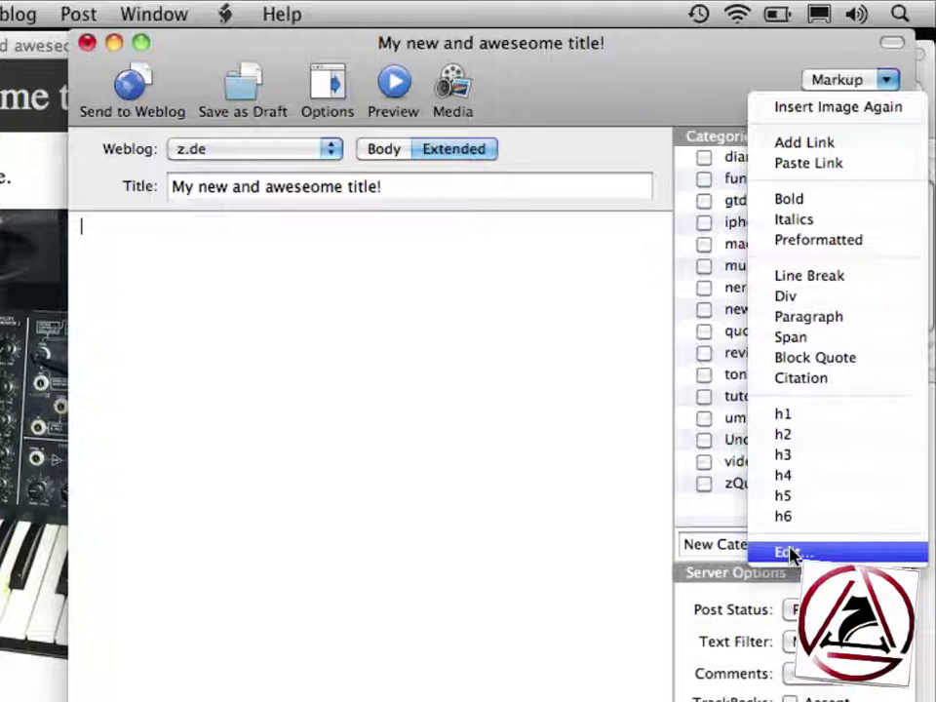
{"action": "left_click", "coordinate": [529, 559]}
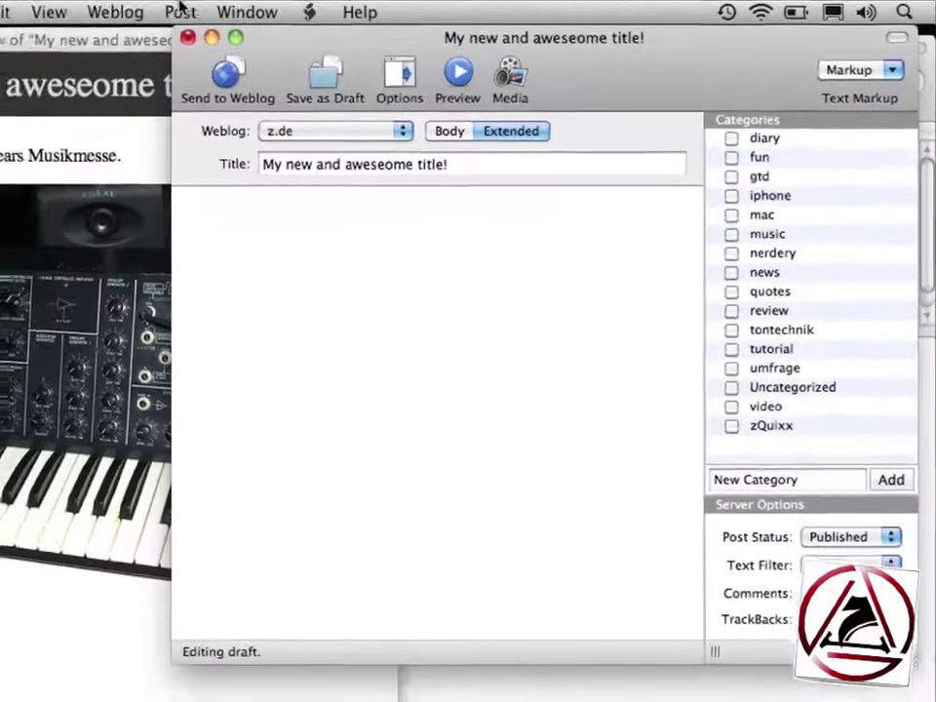
{"action": "left_click", "coordinate": [244, 9]}
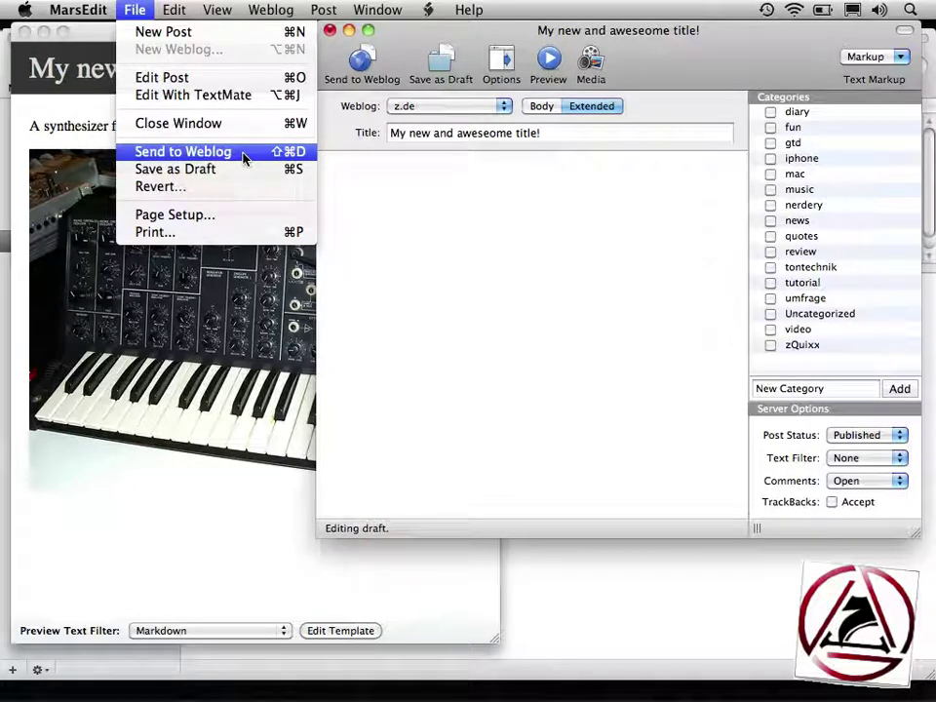
{"action": "left_click", "coordinate": [397, 234]}
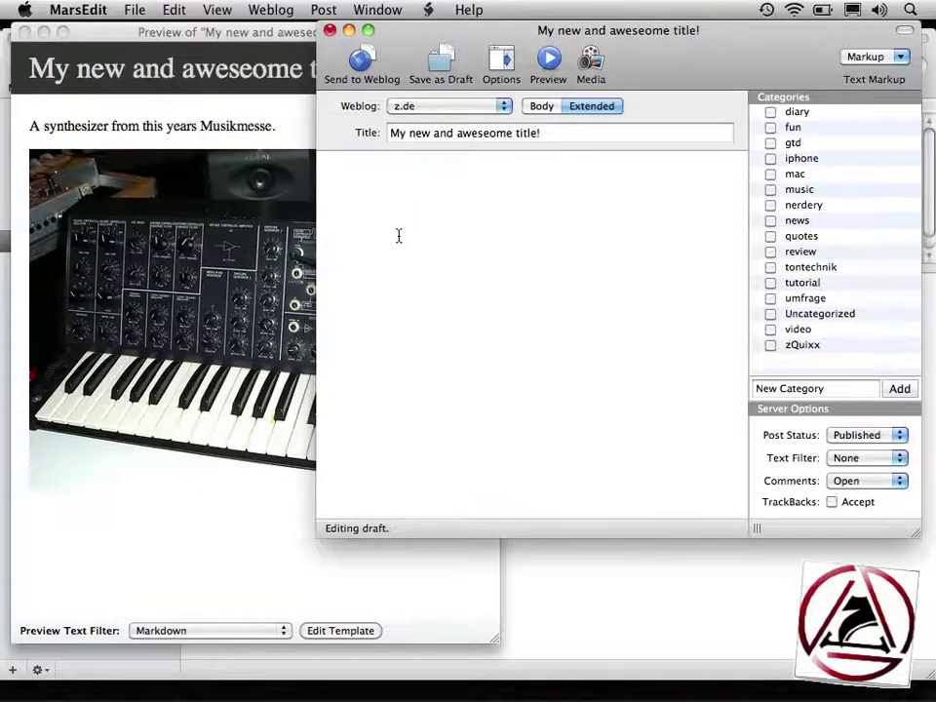
{"action": "left_click", "coordinate": [54, 10]}
{"action": "left_click", "coordinate": [64, 95]}
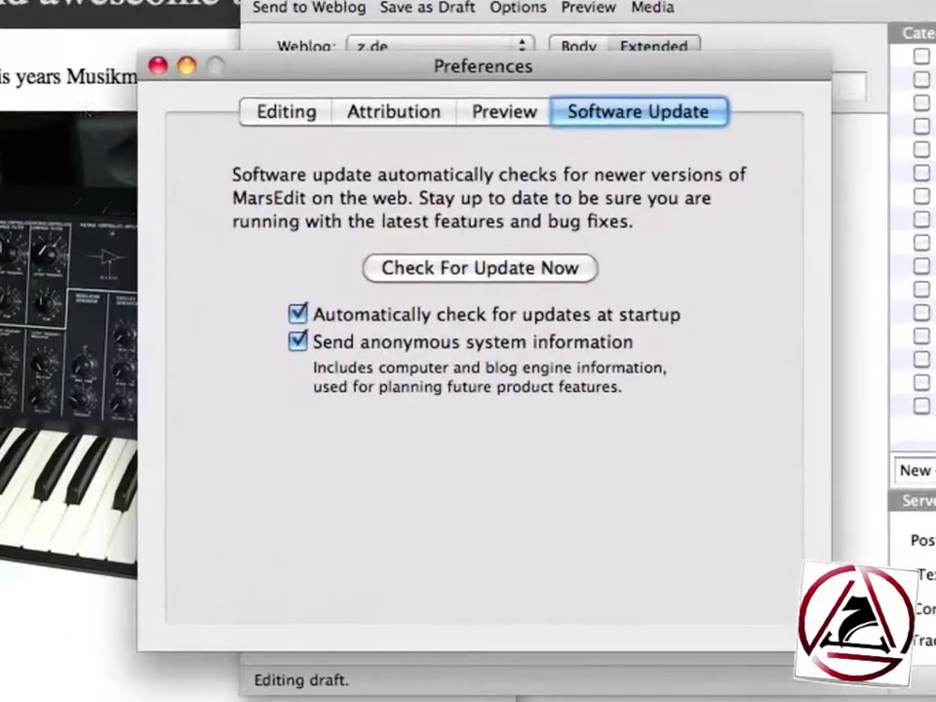
{"action": "left_click", "coordinate": [281, 115]}
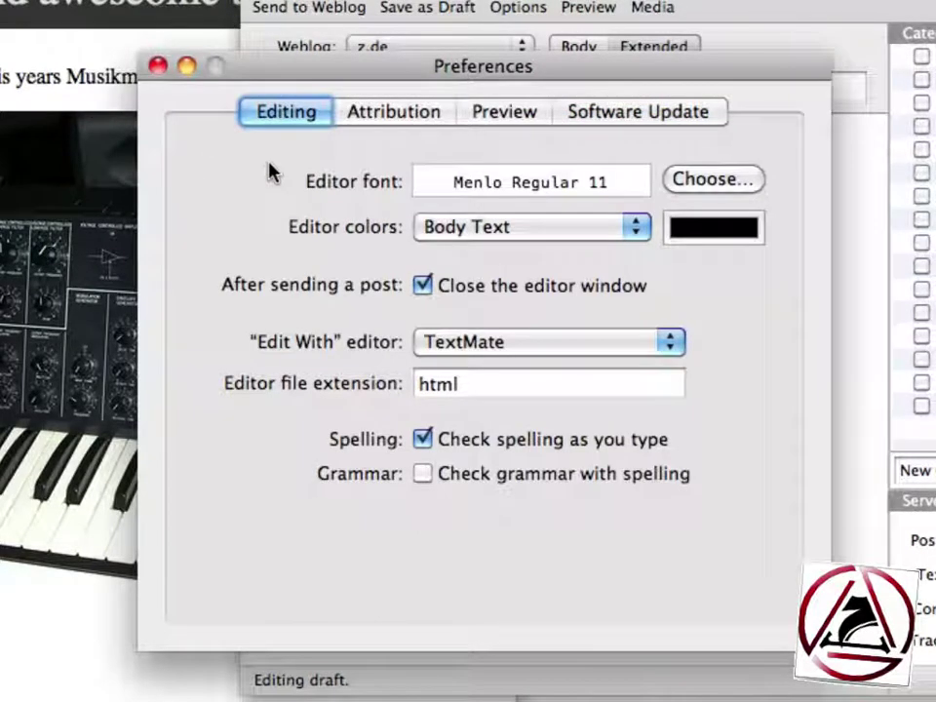
{"action": "left_click", "coordinate": [434, 342]}
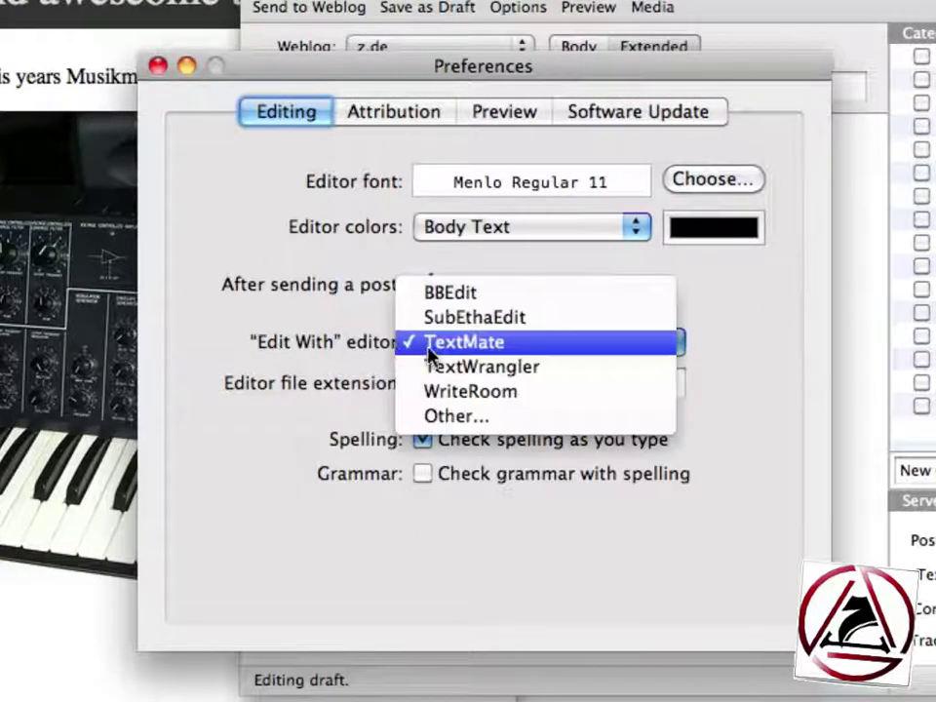
{"action": "left_click", "coordinate": [302, 345]}
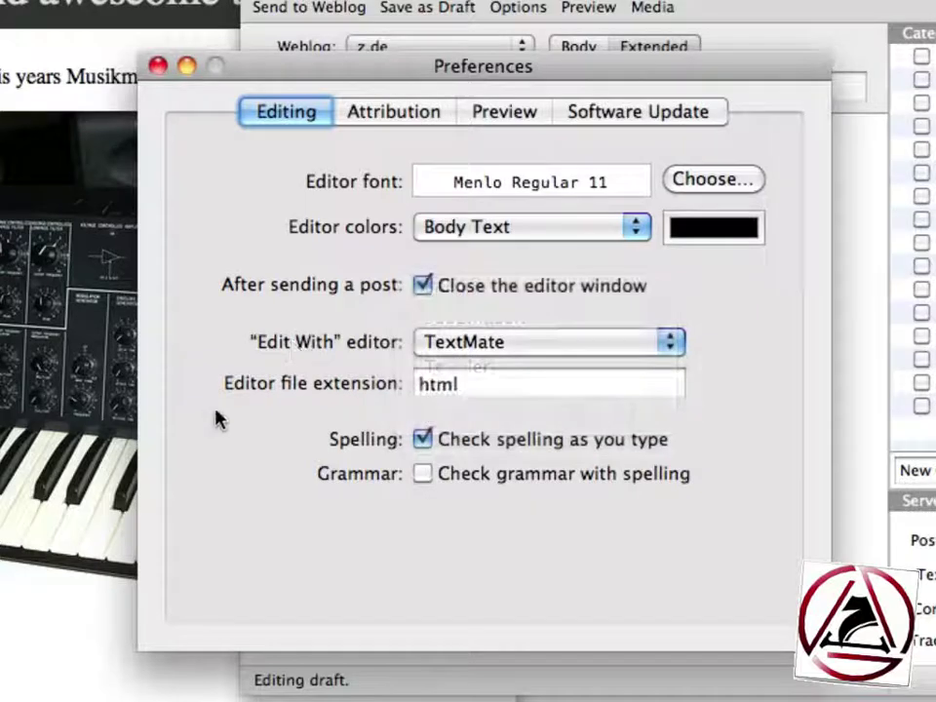
- Type 'asdf' in the extended entry, edit it in TextMate, then close the TextMate window
{"action": "left_click", "coordinate": [157, 65]}
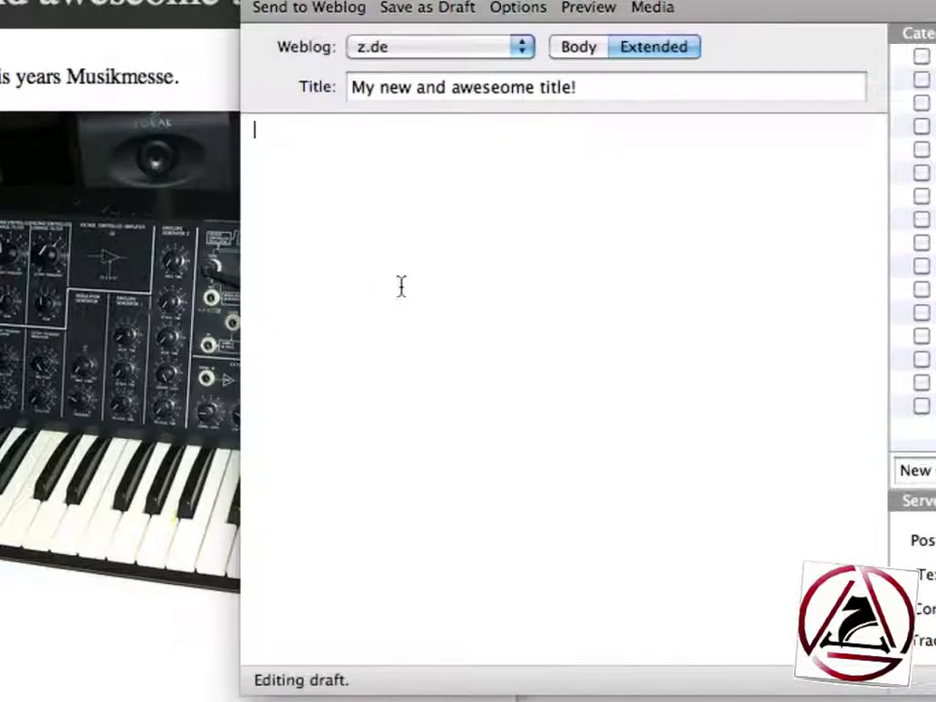
{"action": "type", "text": "asdf"}
{"action": "left_click", "coordinate": [52, 15]}
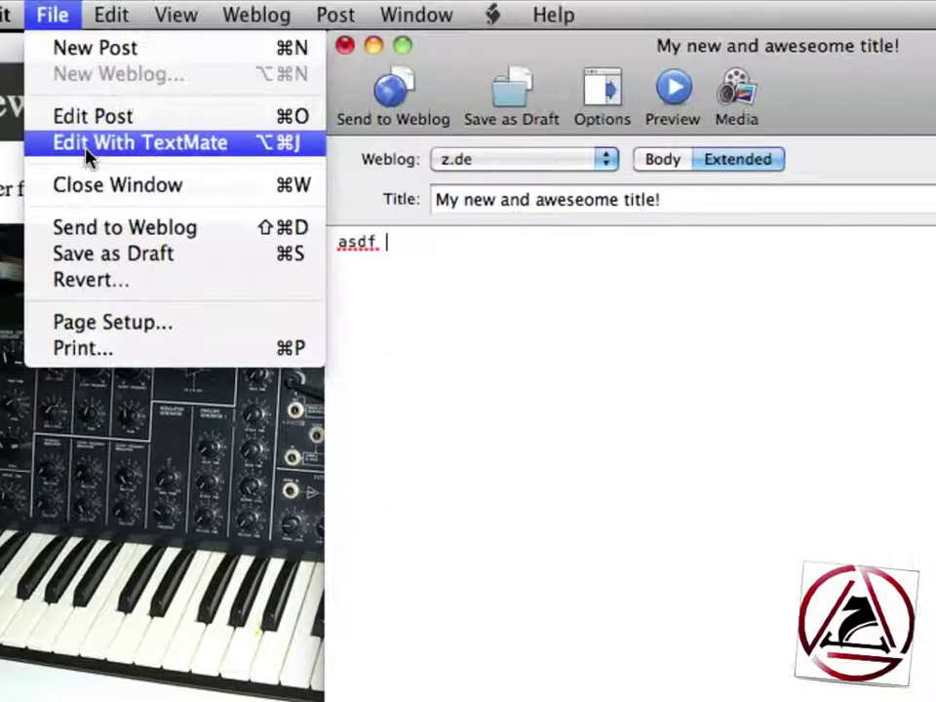
{"action": "left_click", "coordinate": [86, 147]}
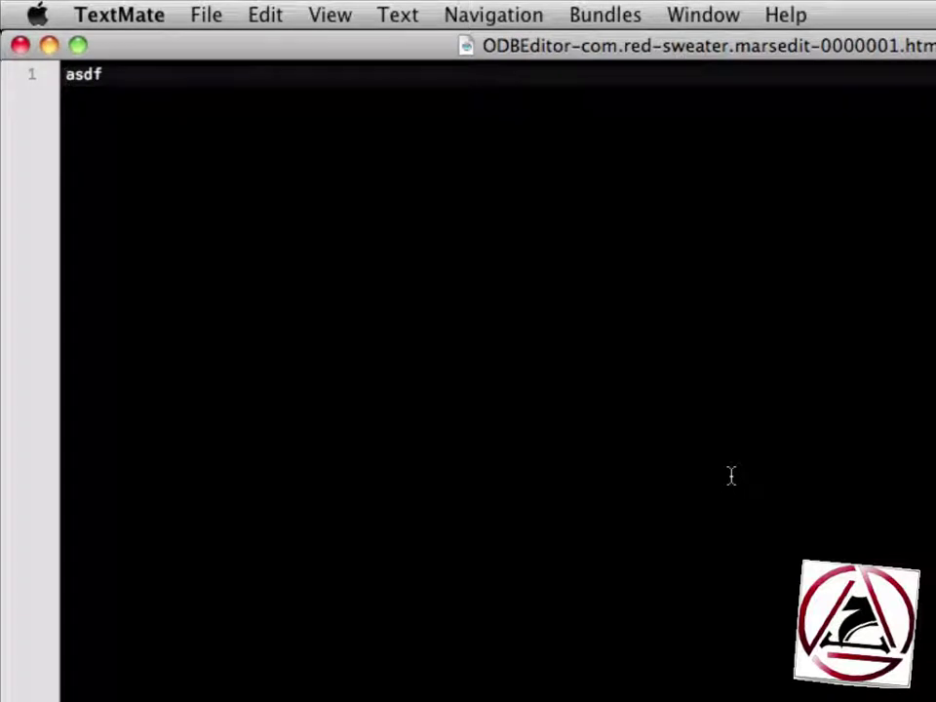
{"action": "key", "text": "super+a"}
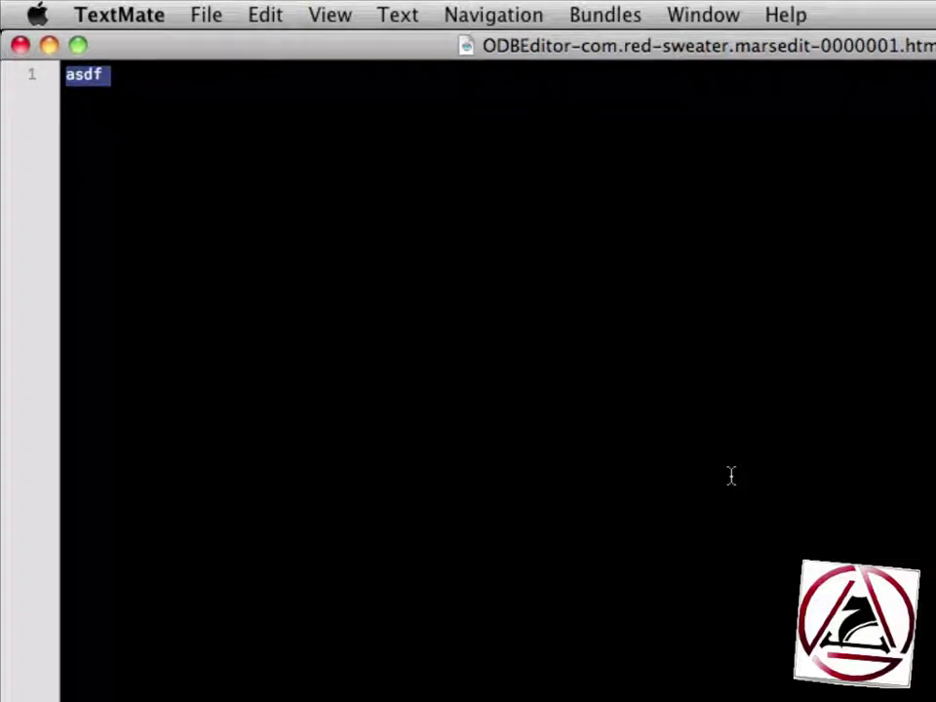
{"action": "key", "text": "super+c"}
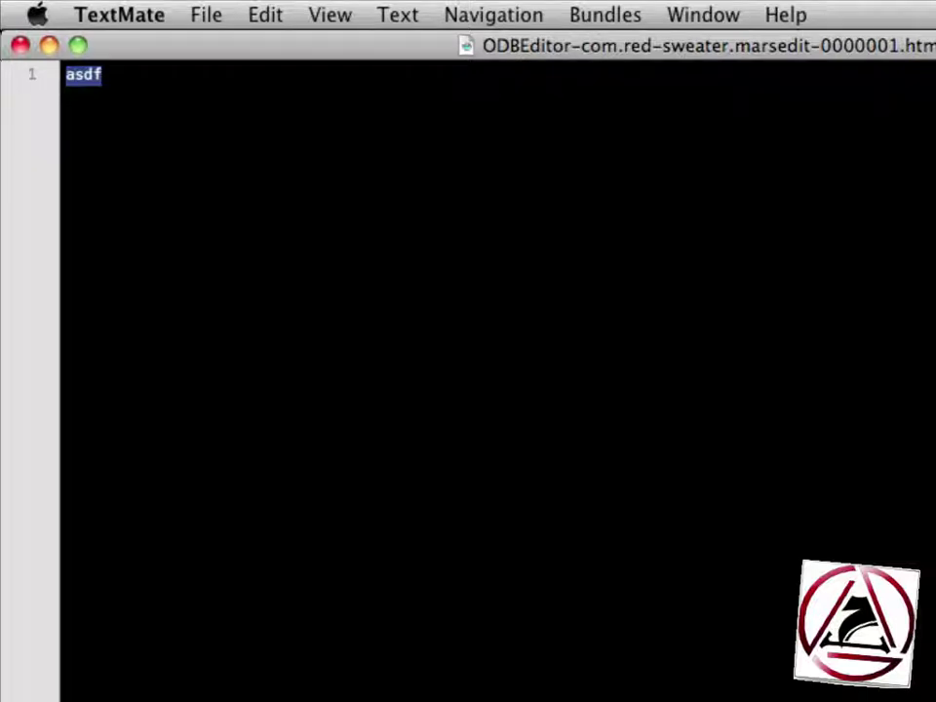
{"action": "key", "text": "super+w"}
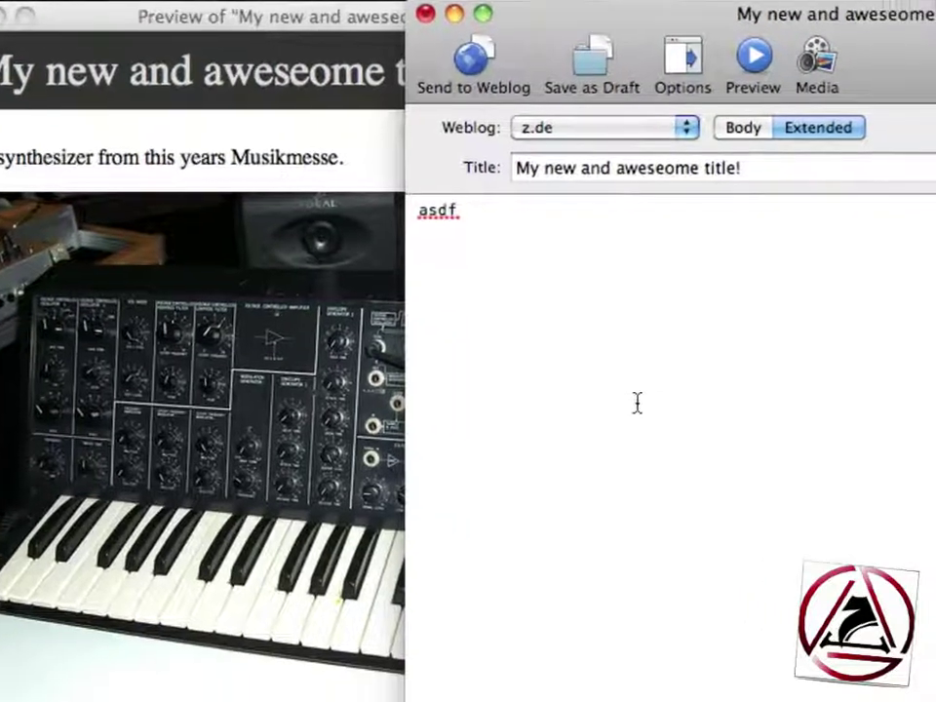
{"action": "key", "text": "super+comma"}
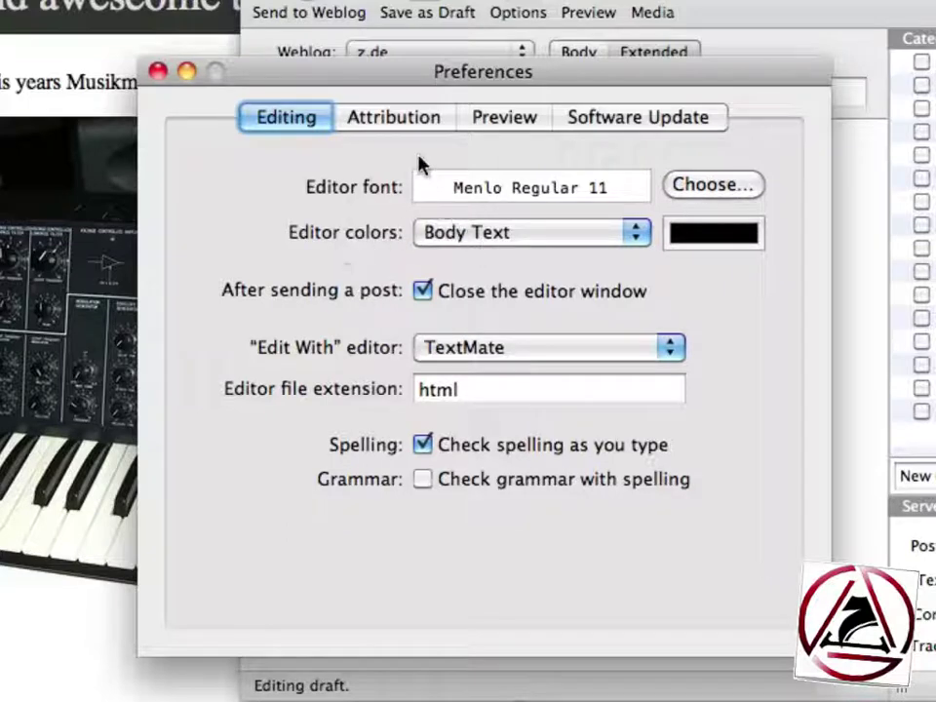
{"action": "left_click", "coordinate": [402, 123]}
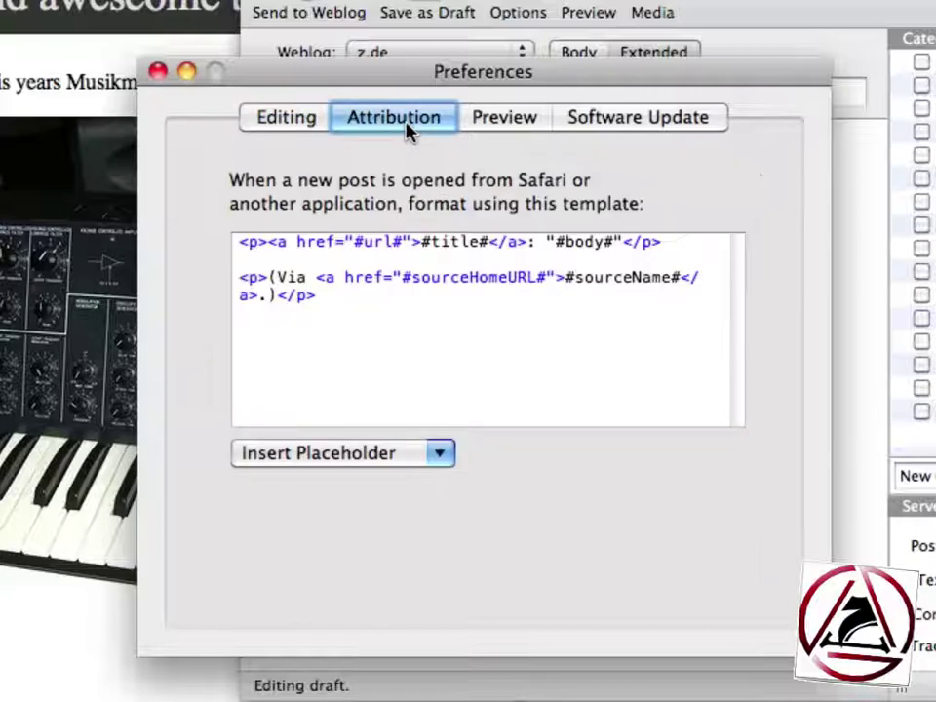
{"action": "left_click", "coordinate": [494, 125]}
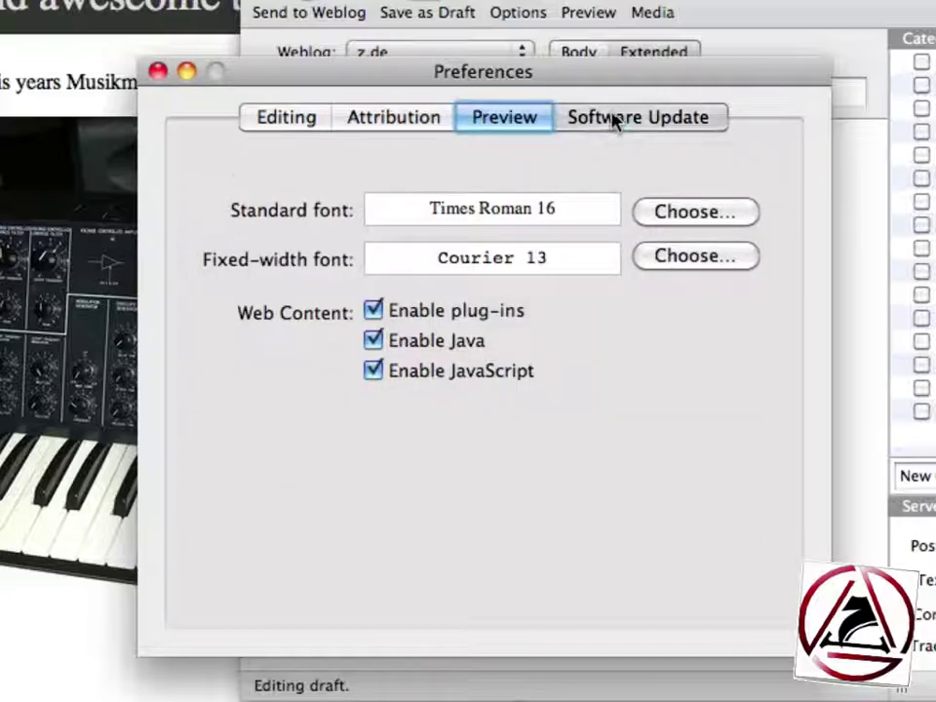
{"action": "left_click", "coordinate": [613, 121]}
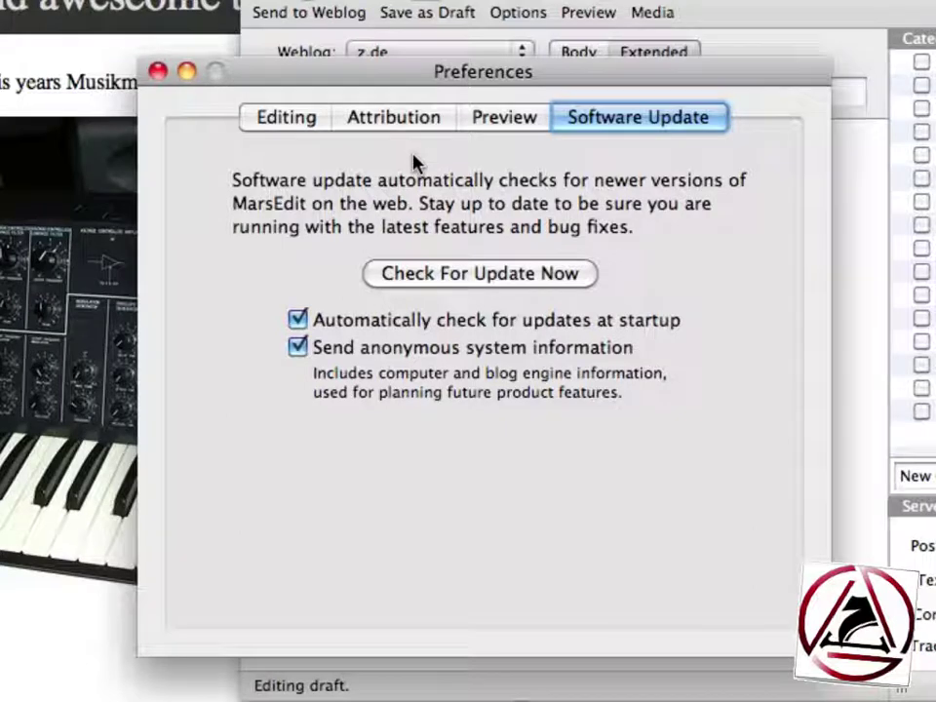
{"action": "key", "text": "super+w"}
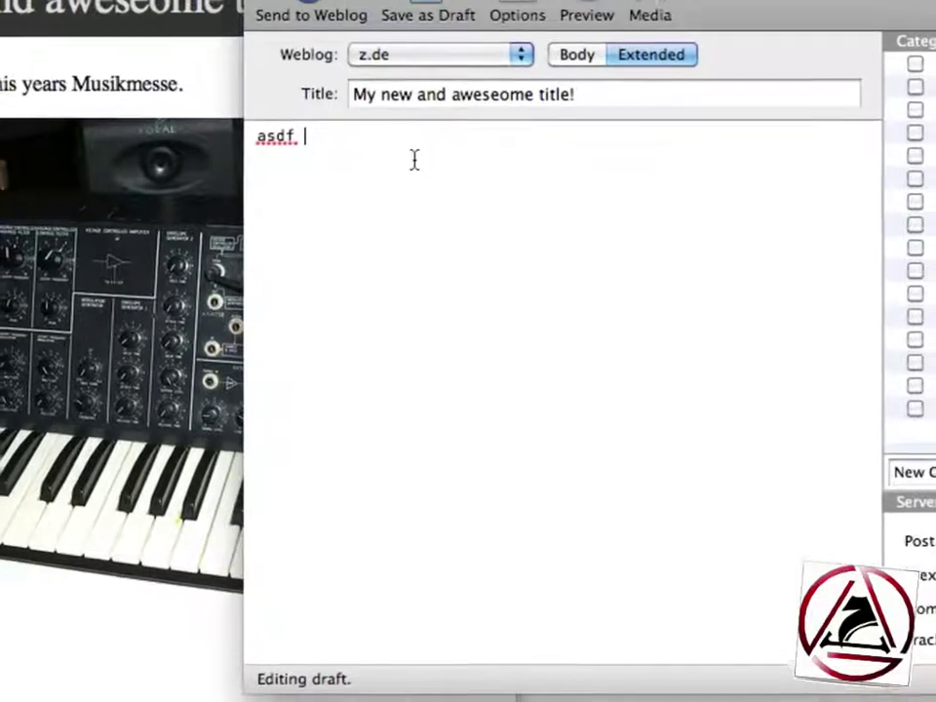
- Switch to Safari showing the red-sweater.com MarsEdit 2 page
{"action": "key", "text": "super+Tab"}
{"action": "key", "text": "super+Tab"}
{"action": "key", "text": "super+Tab"}
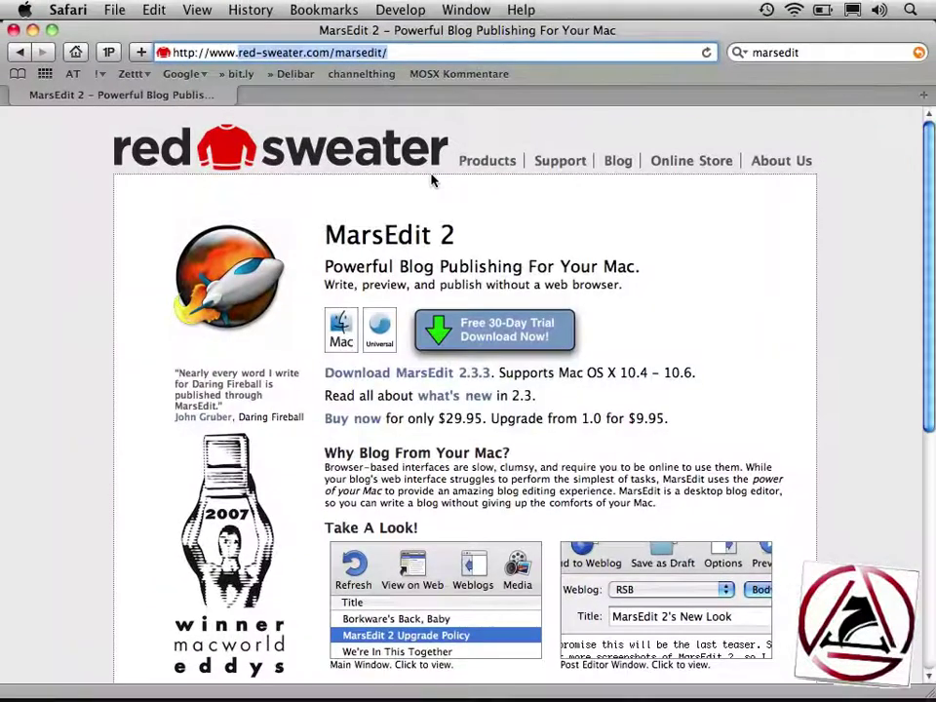